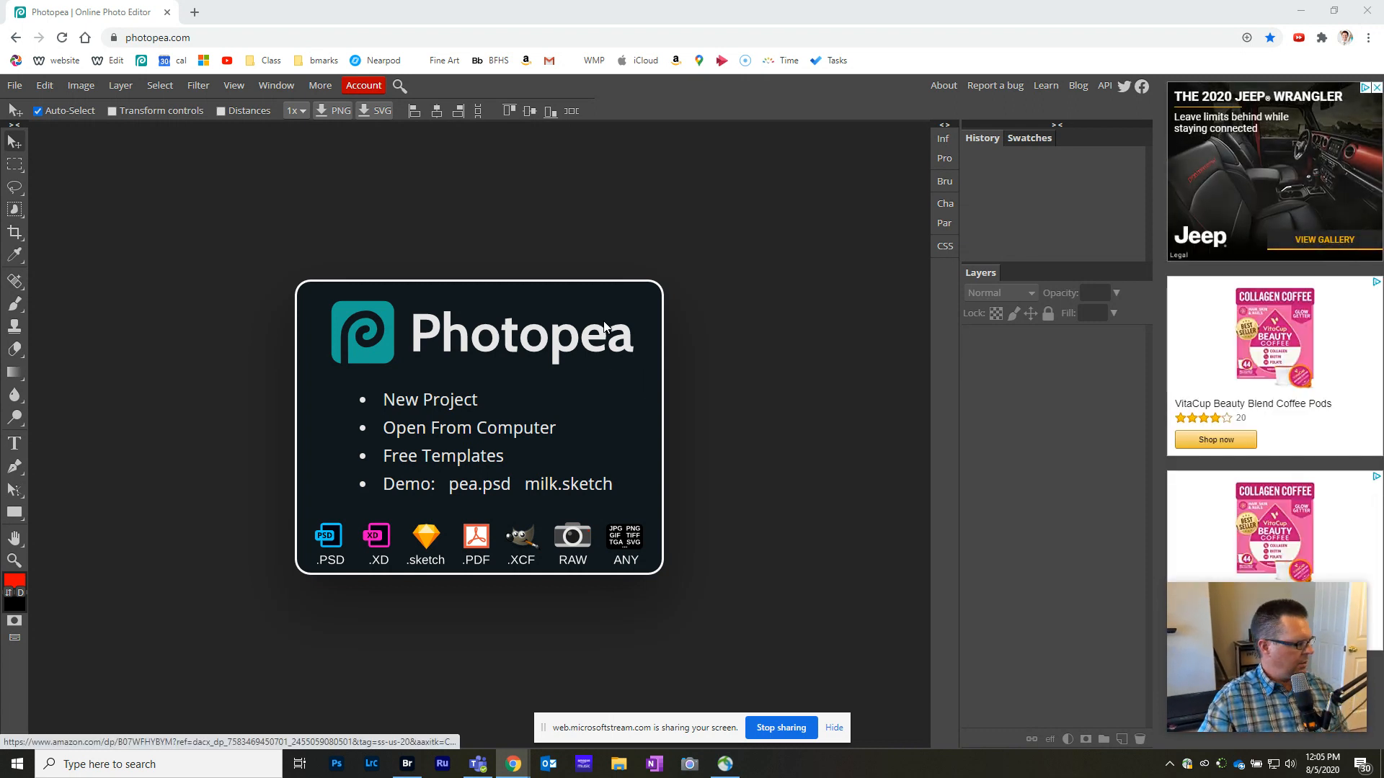
- Create a new project 8.5 in wide and 11 in high at 150 DPI with a white background
left_click(14, 86)
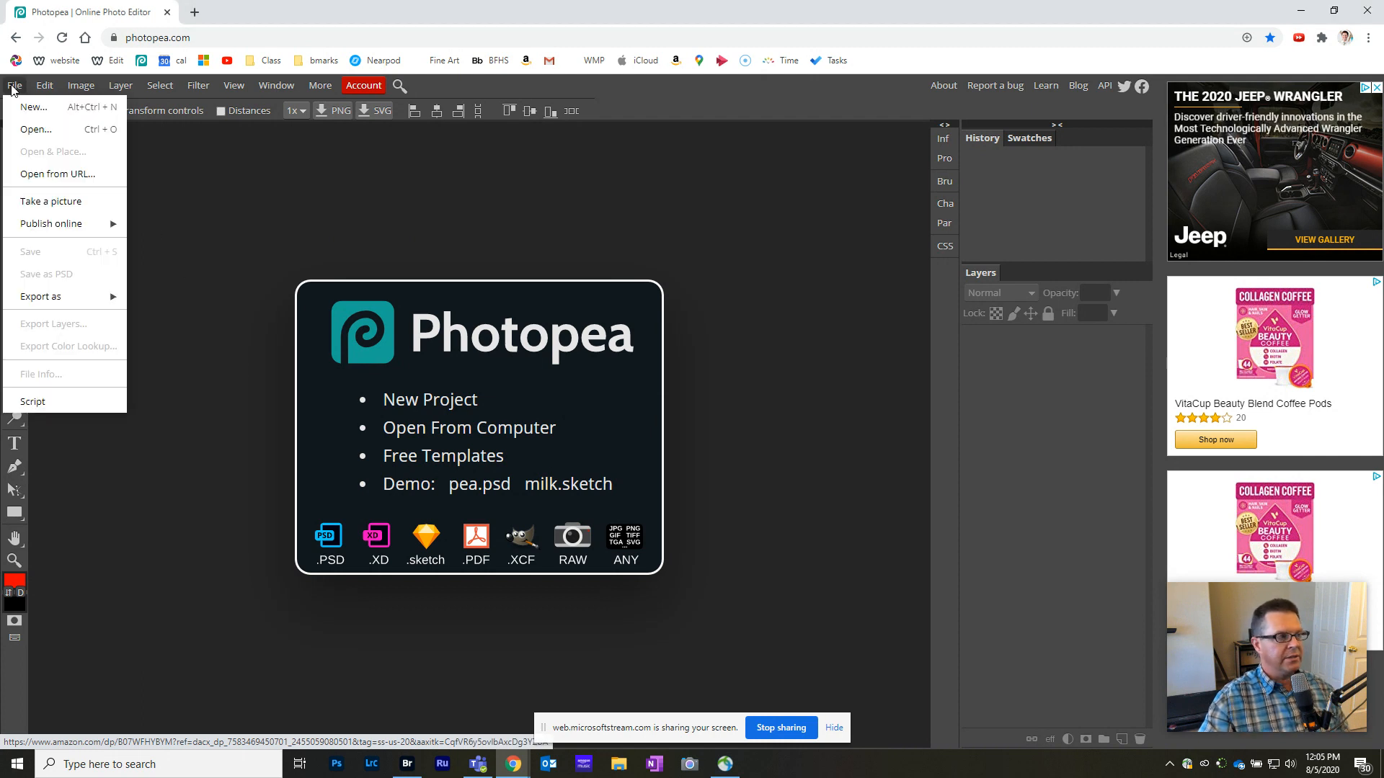
left_click(32, 108)
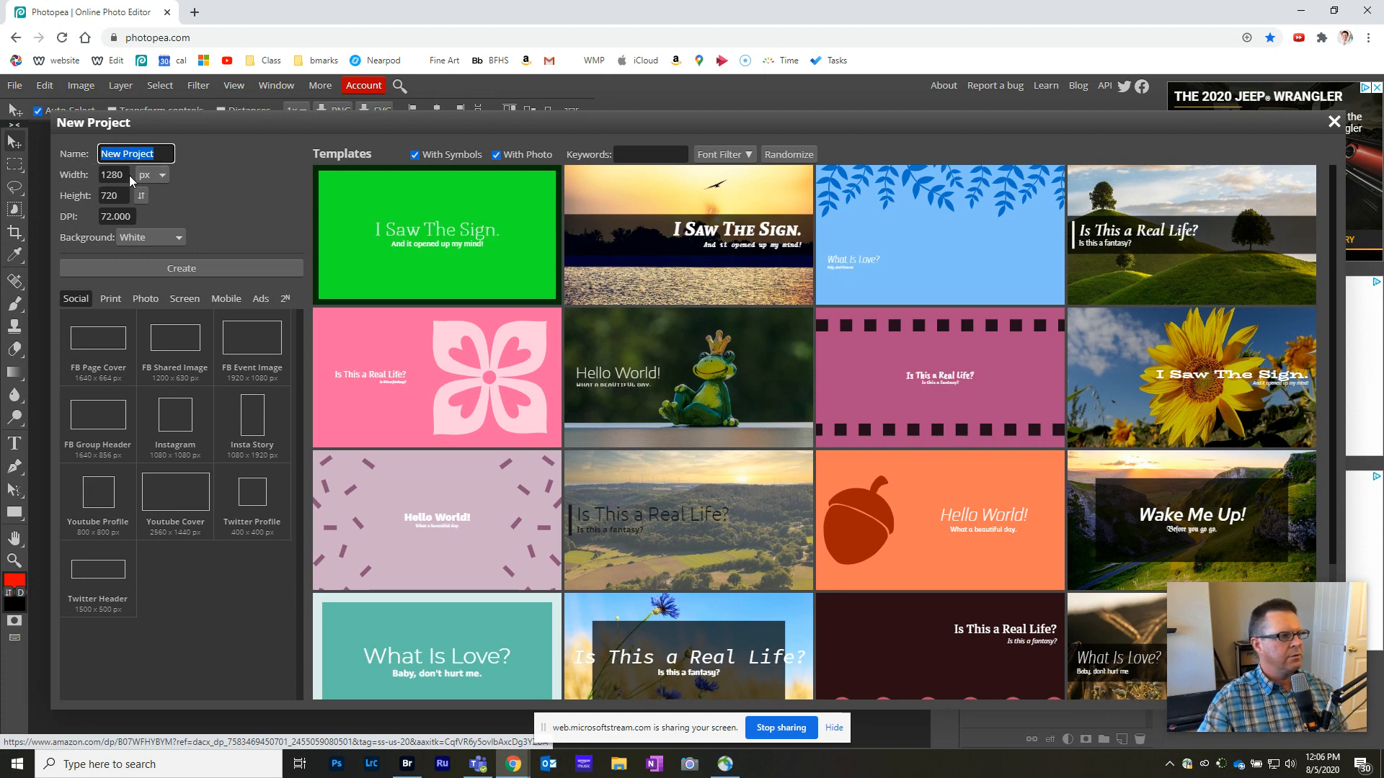
left_click(161, 176)
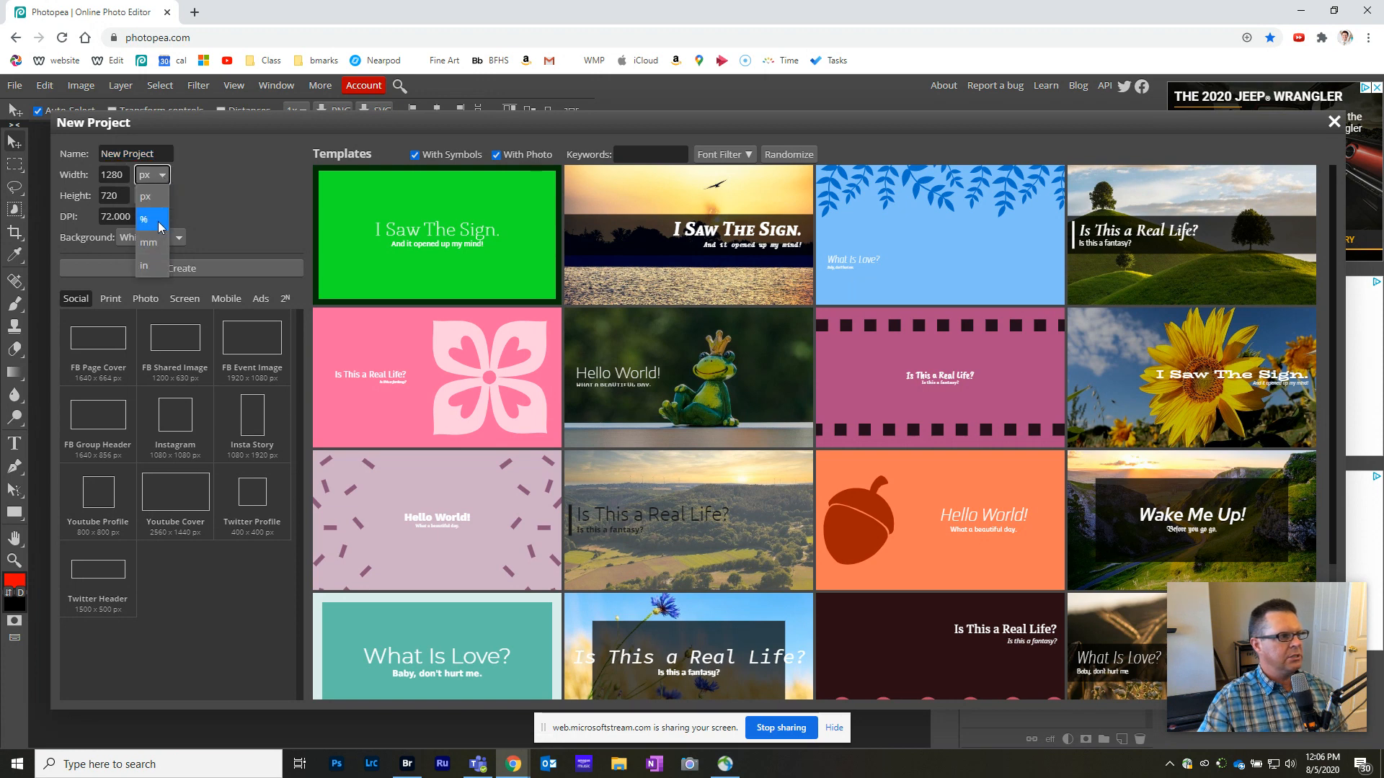
left_click(148, 266)
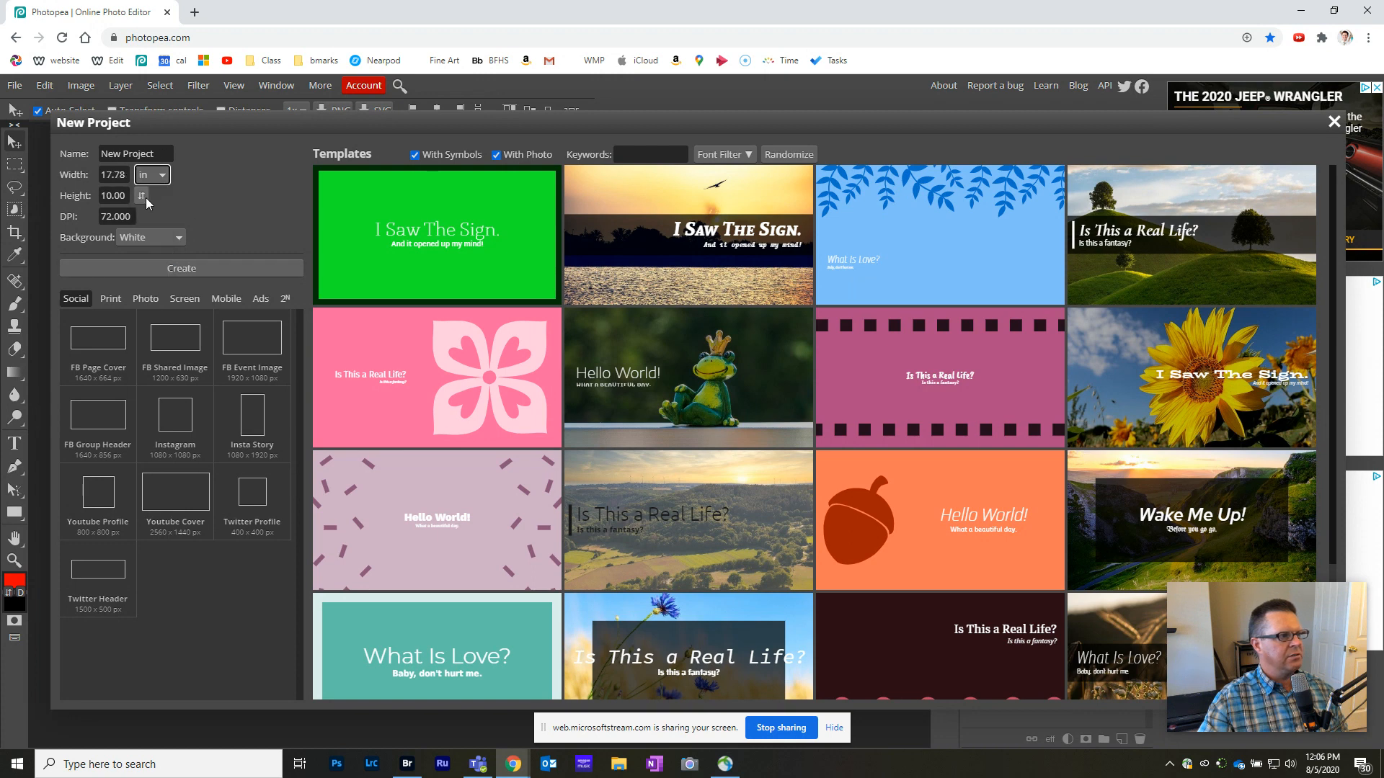
left_click_drag(126, 180, 73, 180)
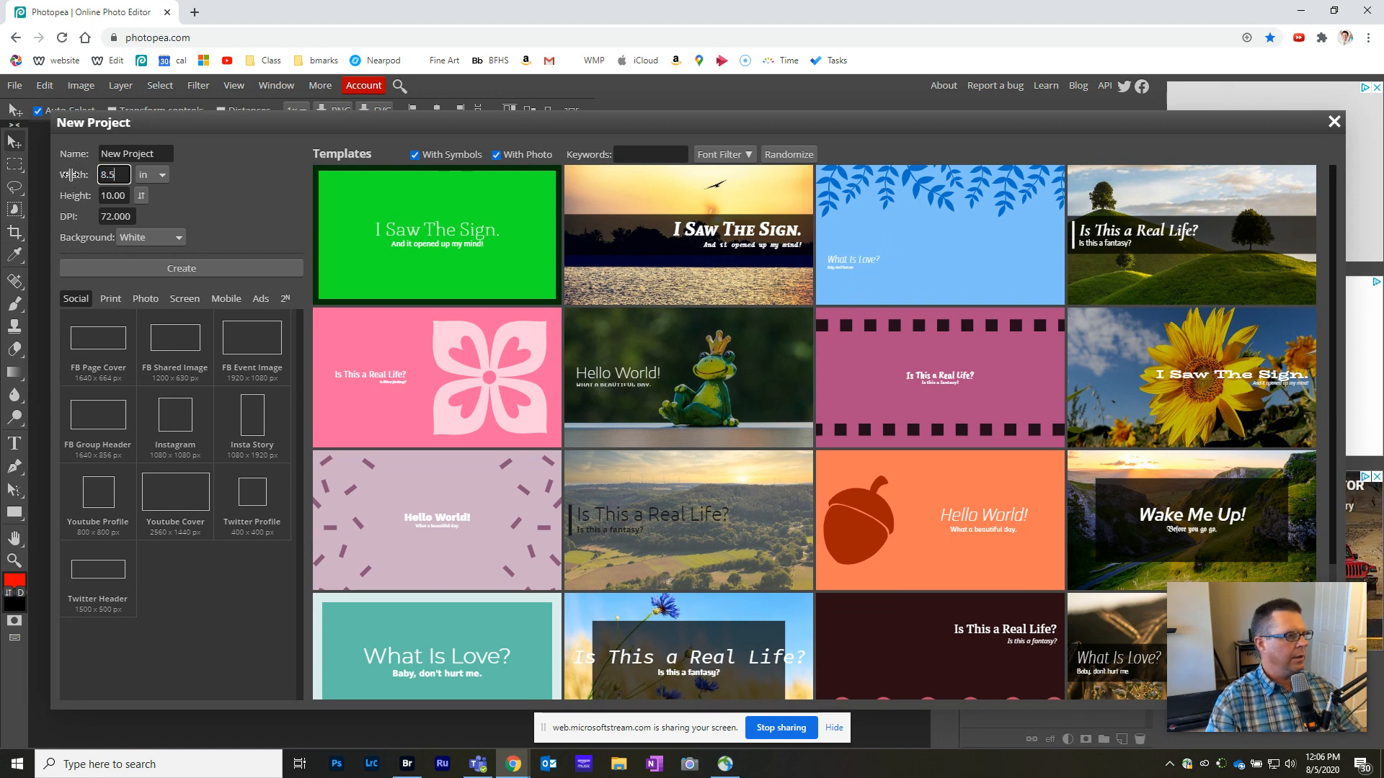
type("8.5")
key("Tab")
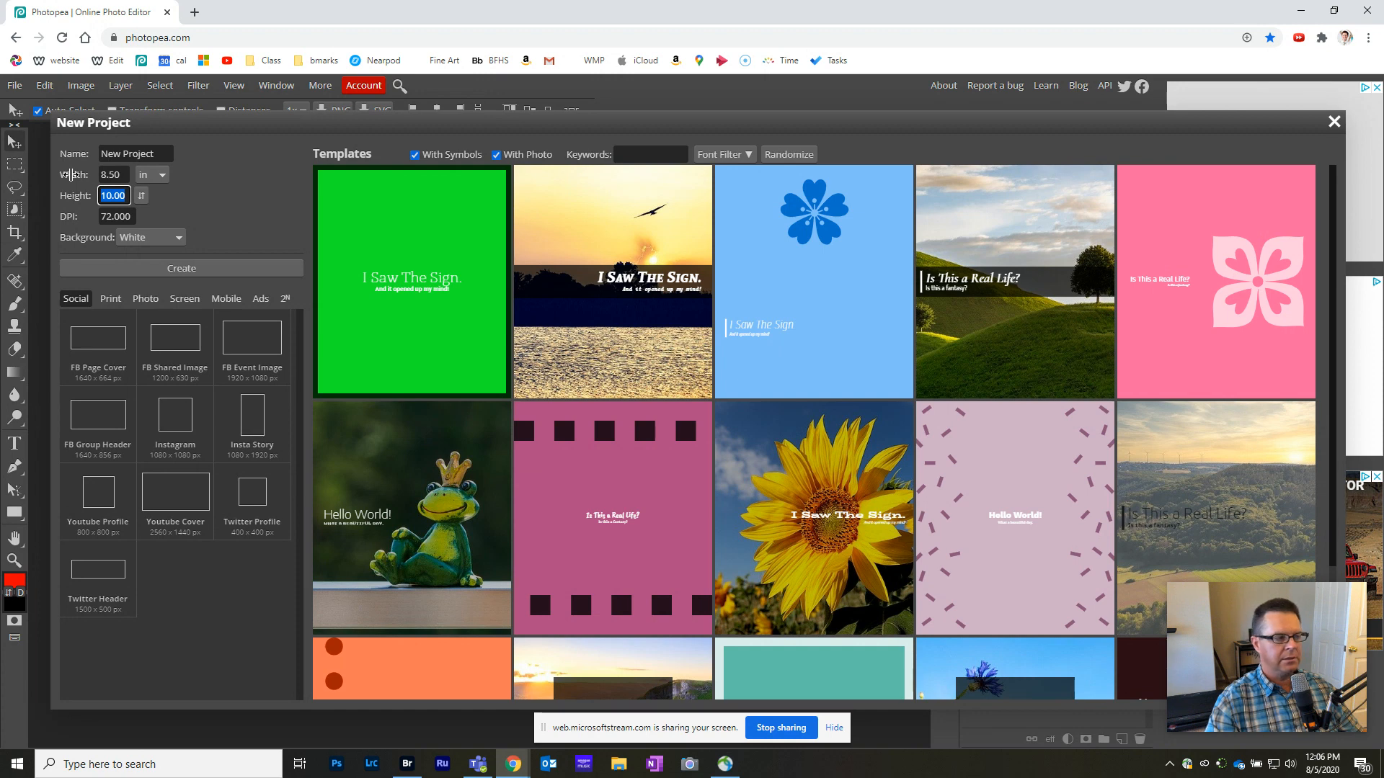
key("Tab")
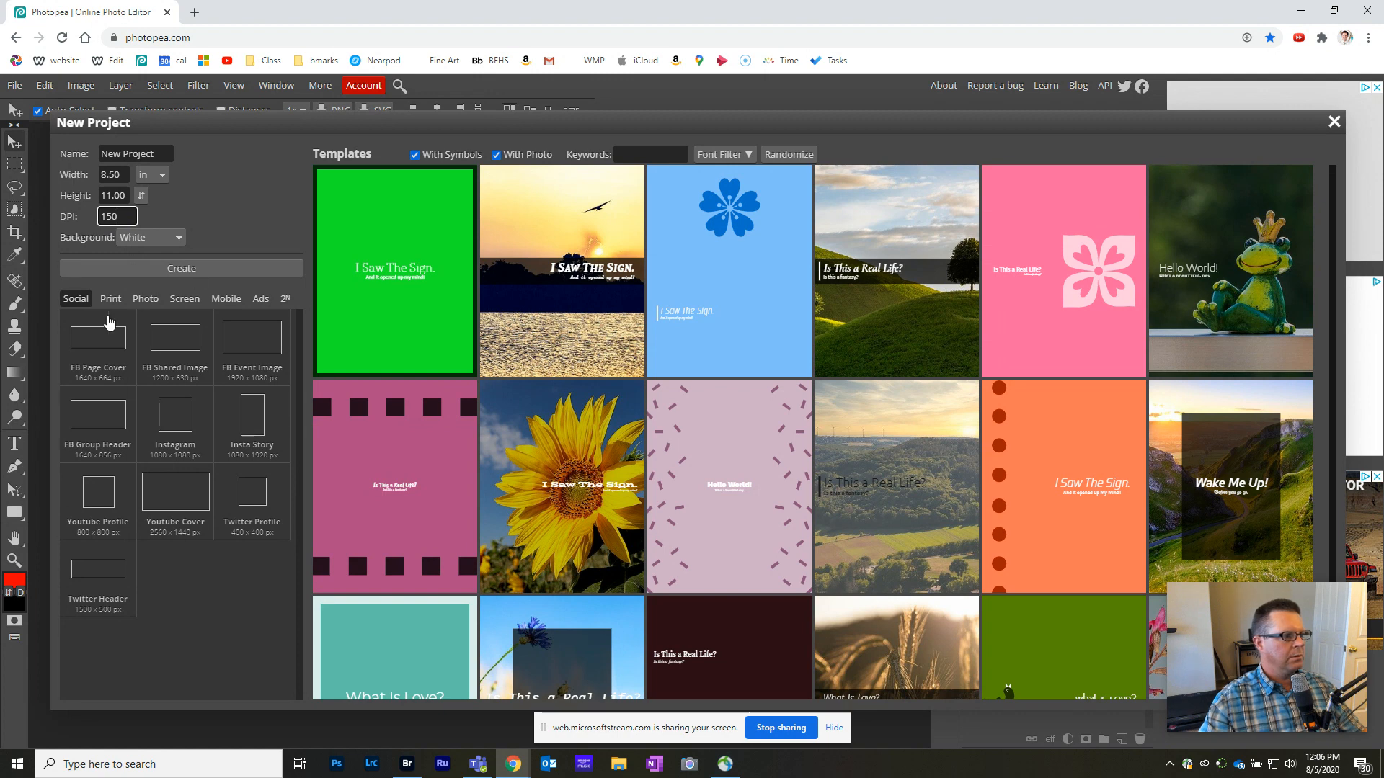
left_click(232, 270)
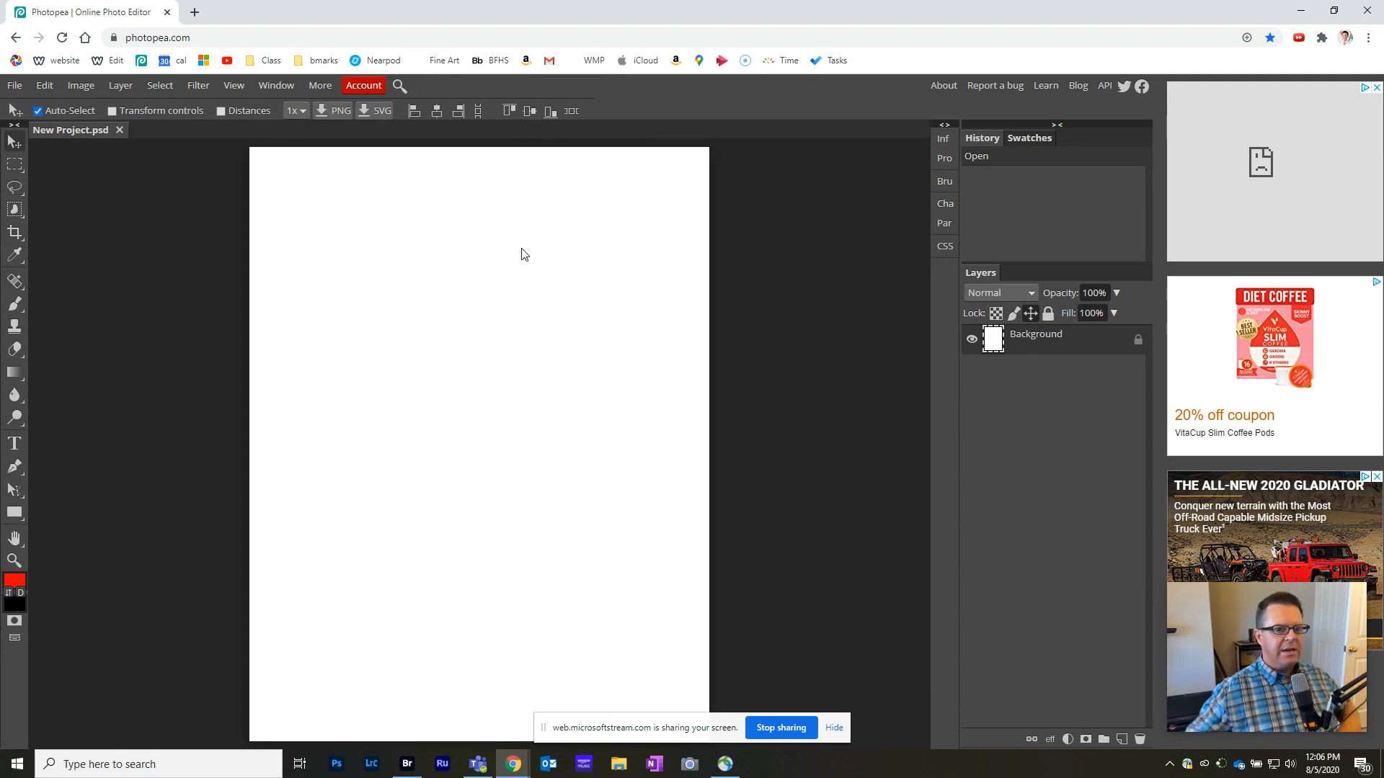
left_click(15, 87)
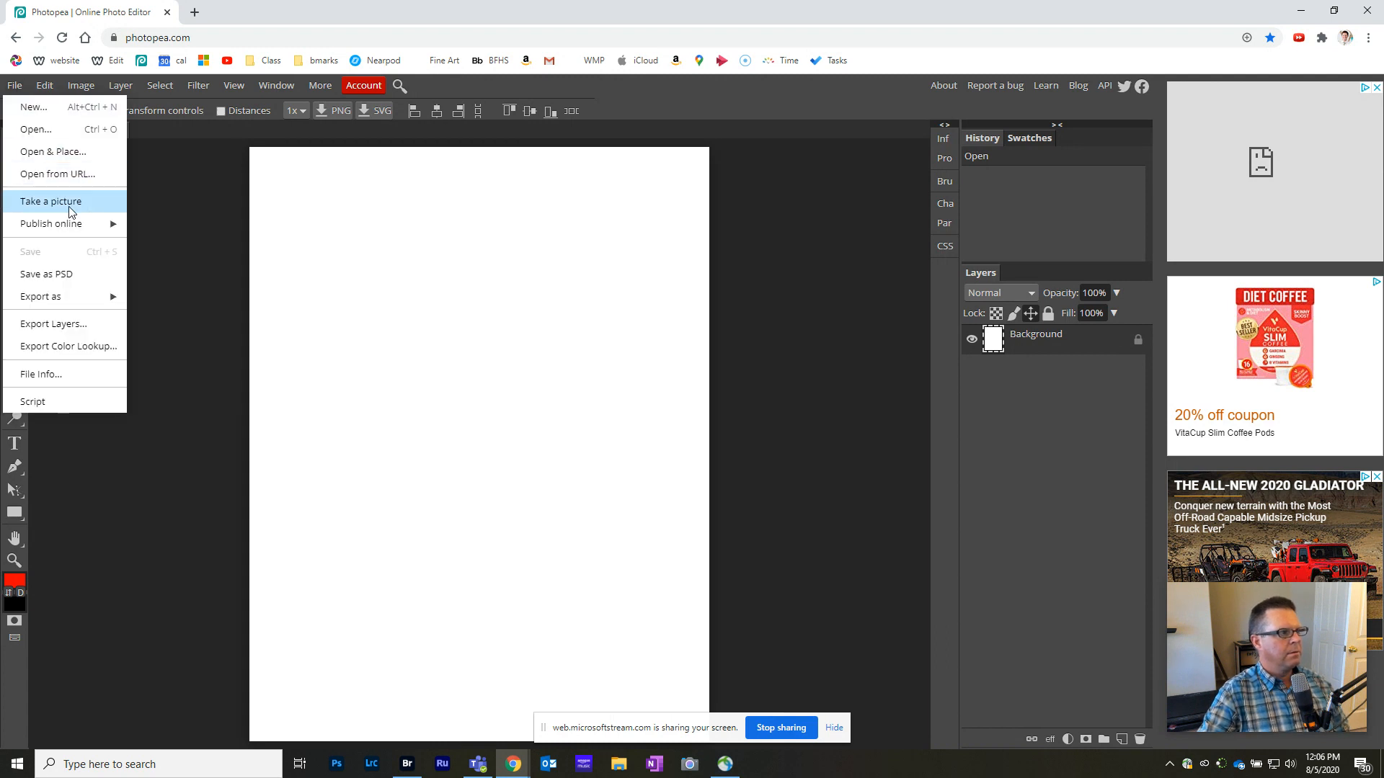
left_click(55, 151)
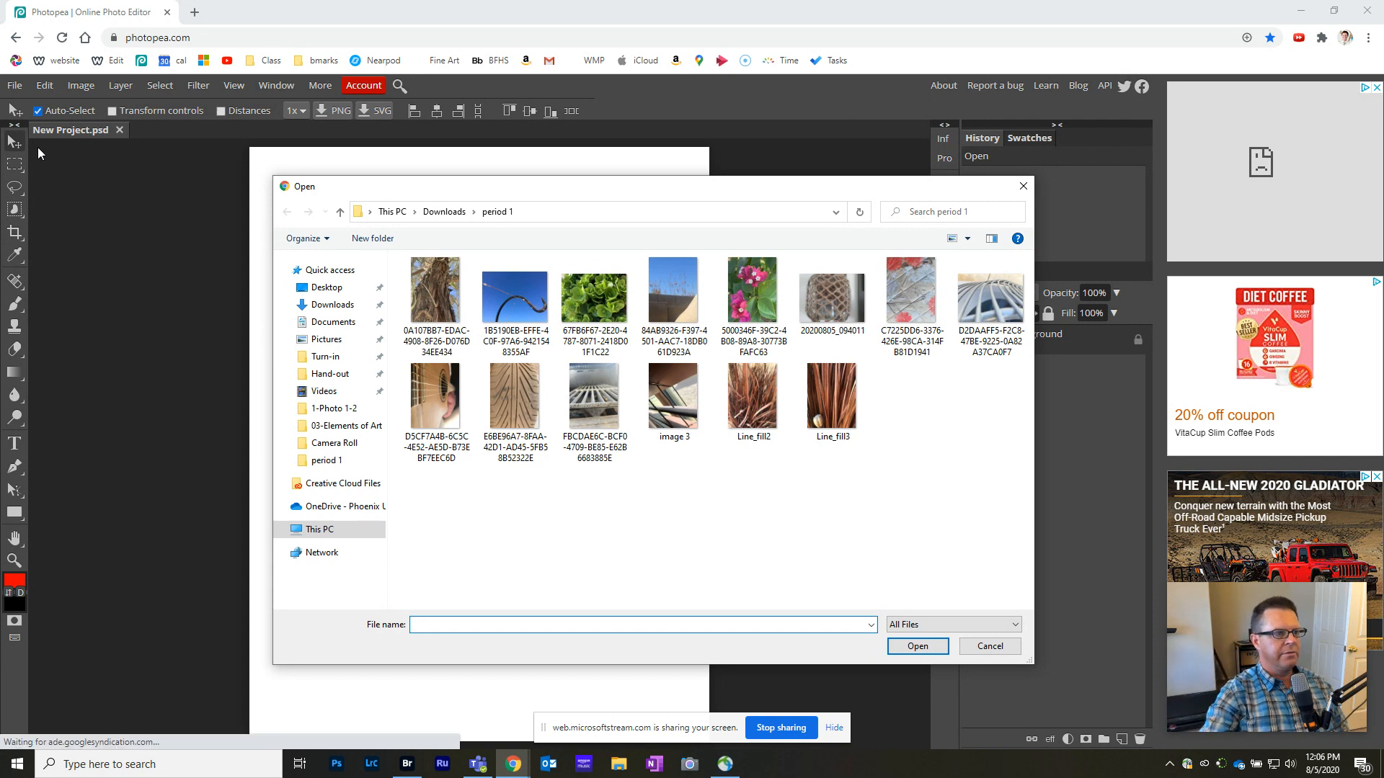
left_click(514, 295)
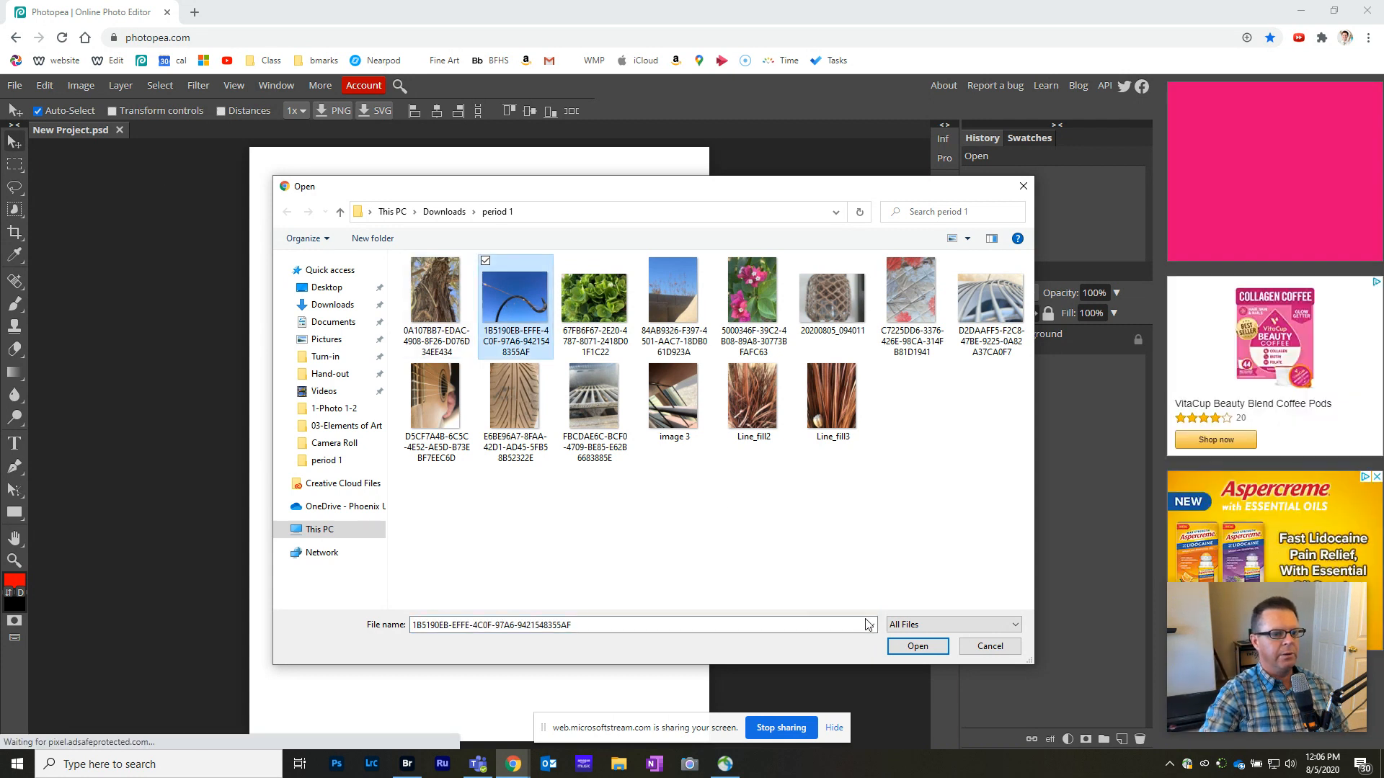
left_click(918, 646)
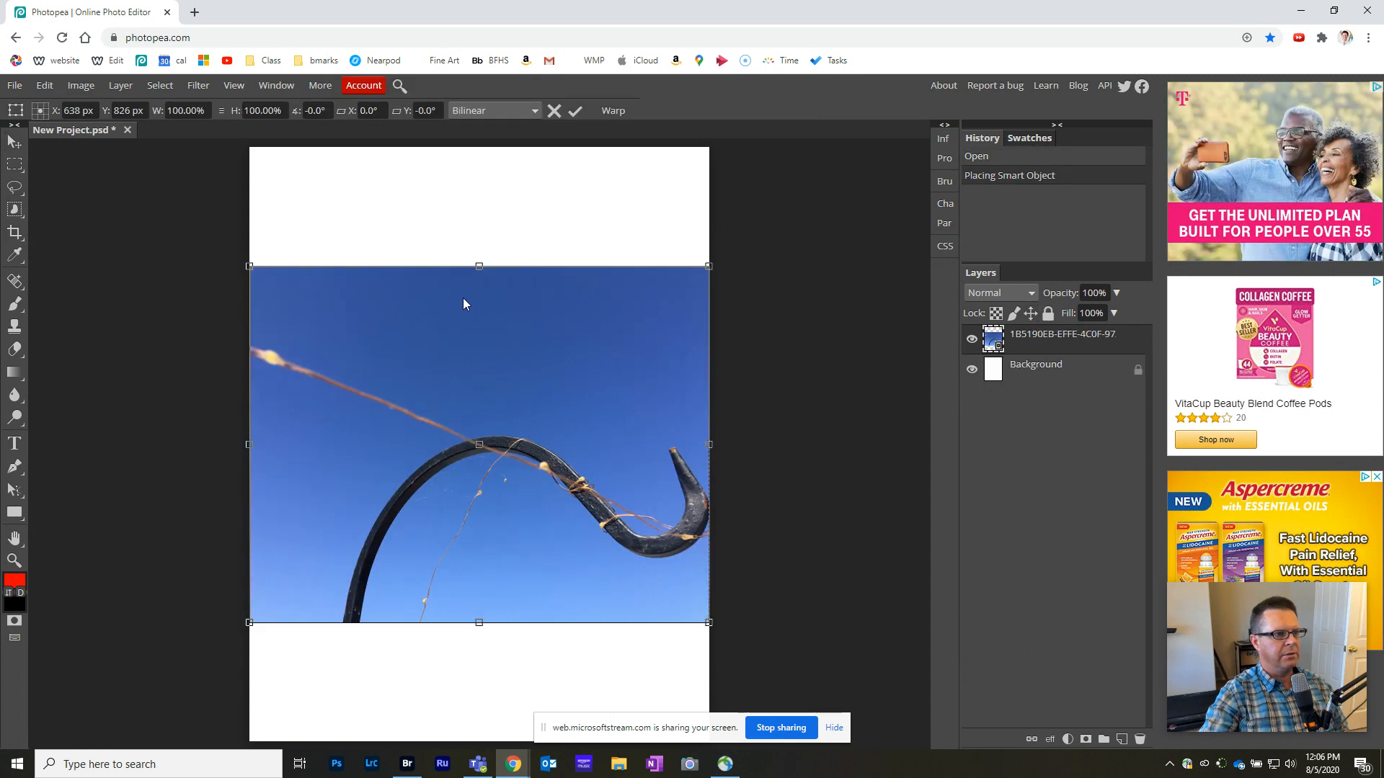
left_click_drag(469, 555, 470, 439)
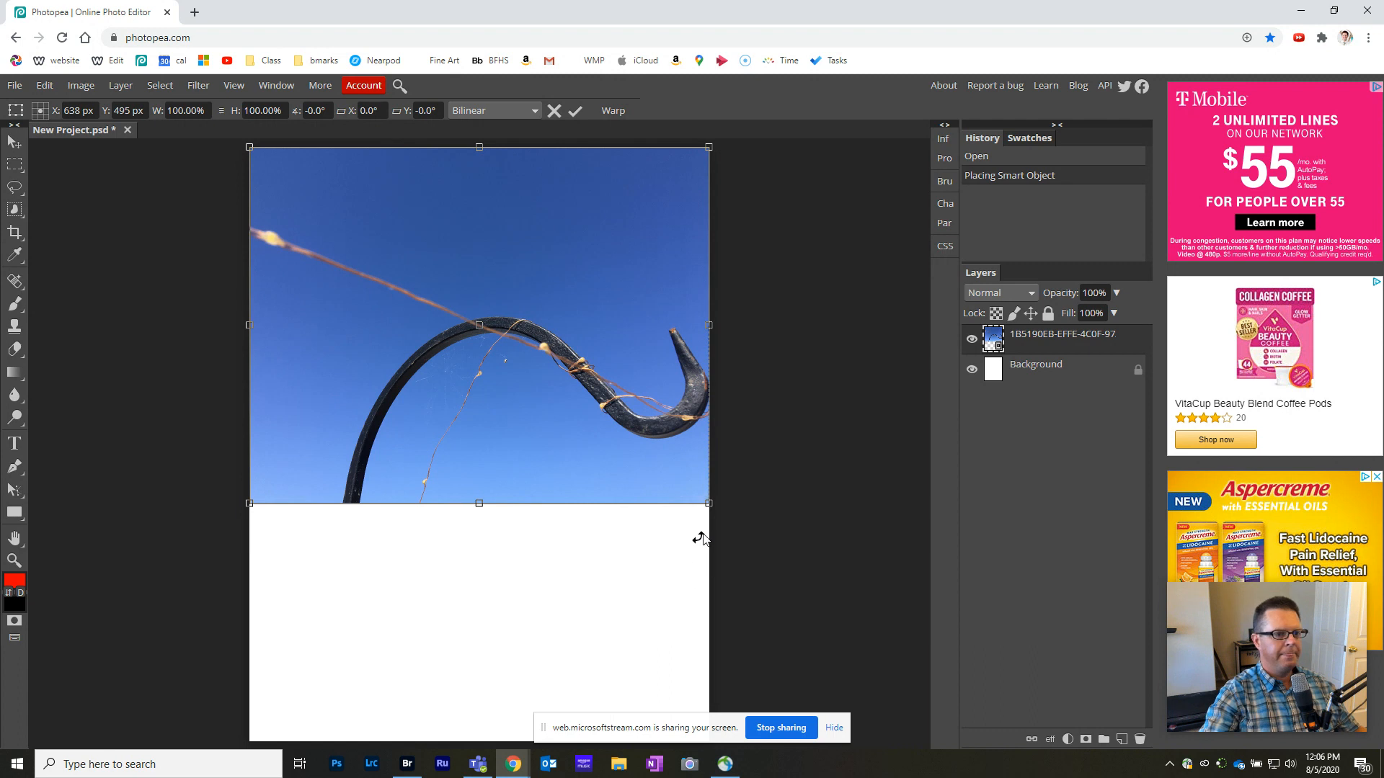
left_click_drag(708, 504, 576, 588)
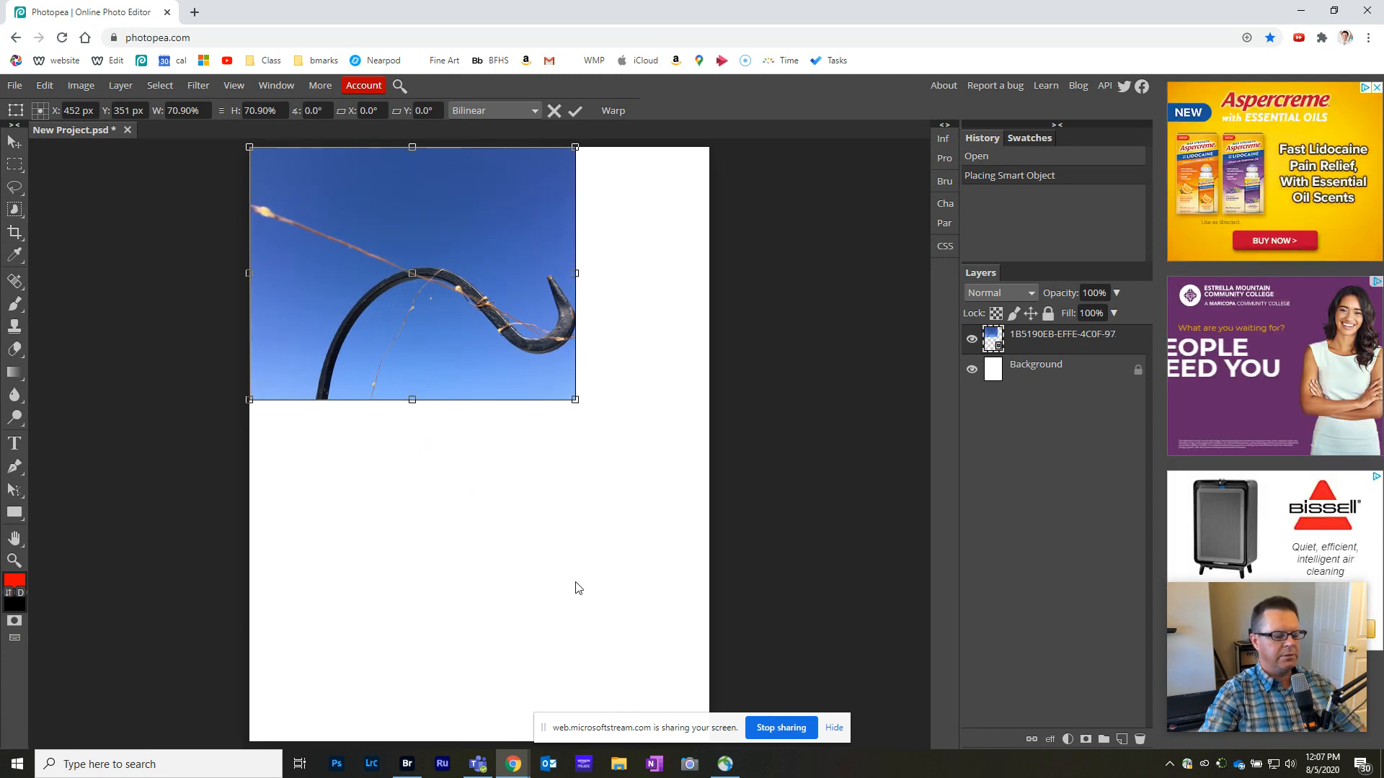
key("Return")
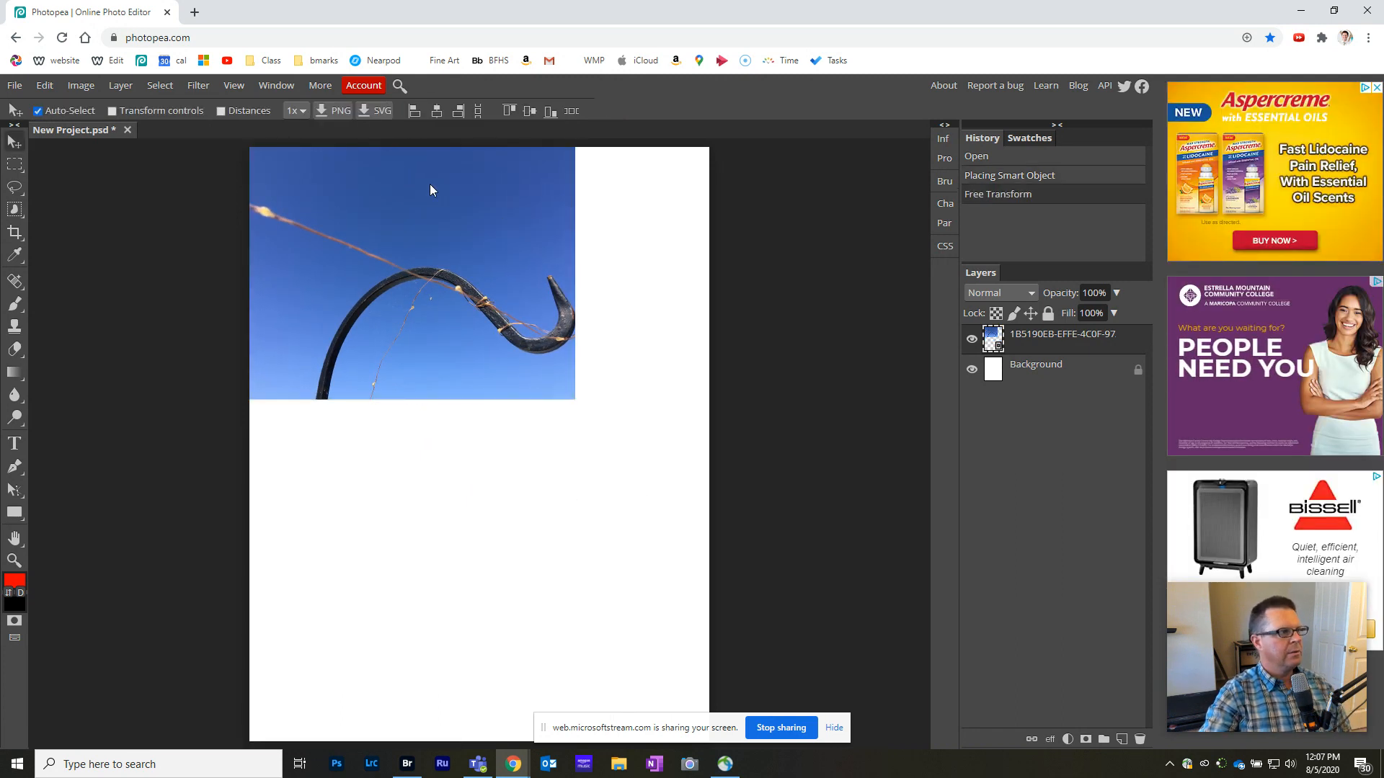
- Place the Line_fill2 grass photo in the document, scaled to about 49% near the page's upper-right corner
left_click(15, 86)
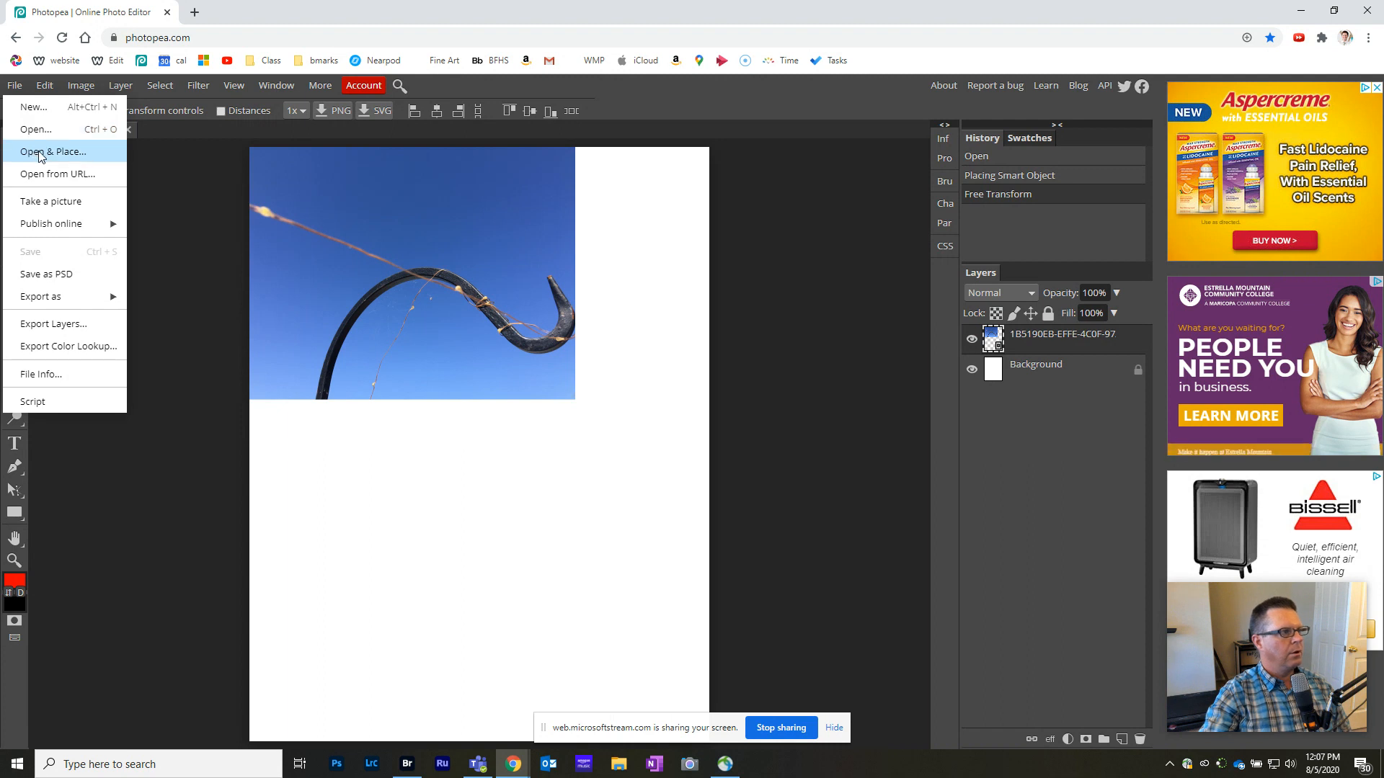
left_click(33, 131)
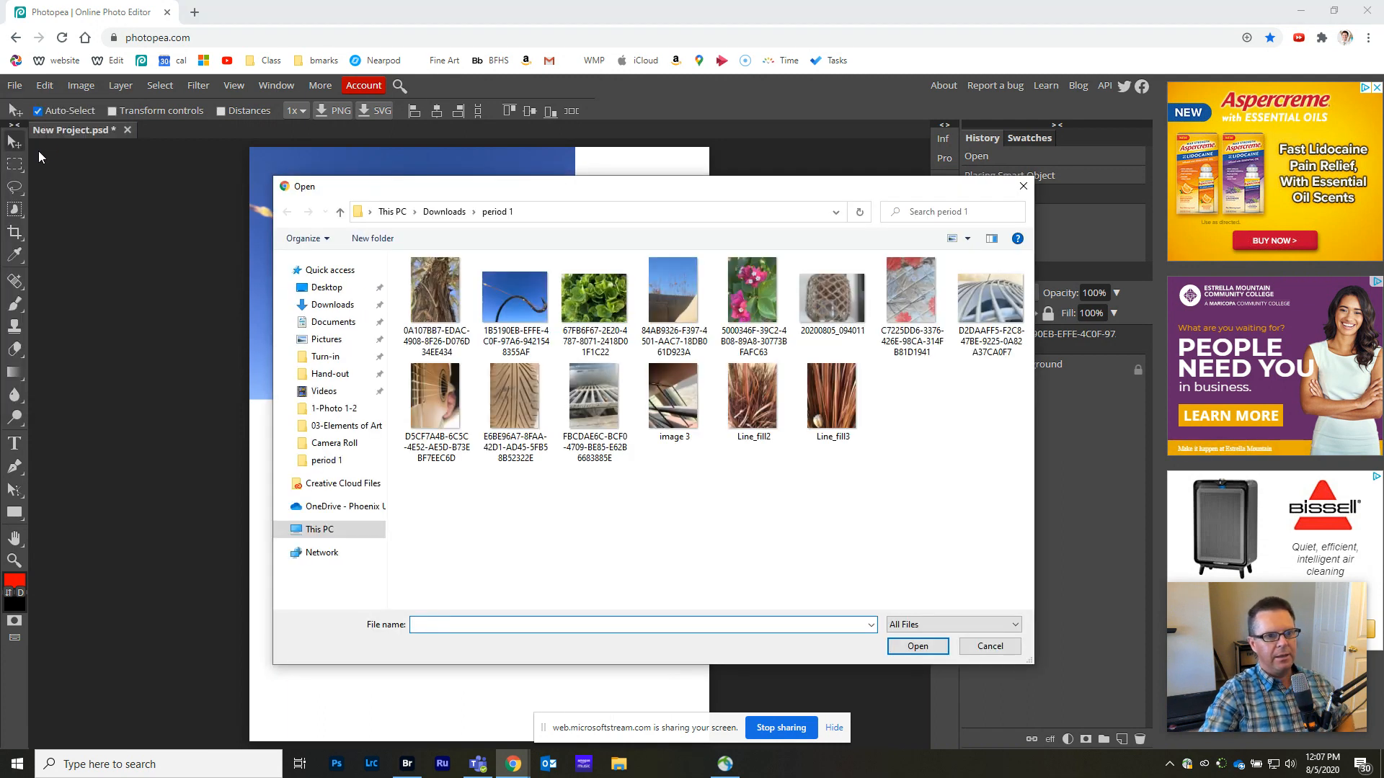
left_click(747, 412)
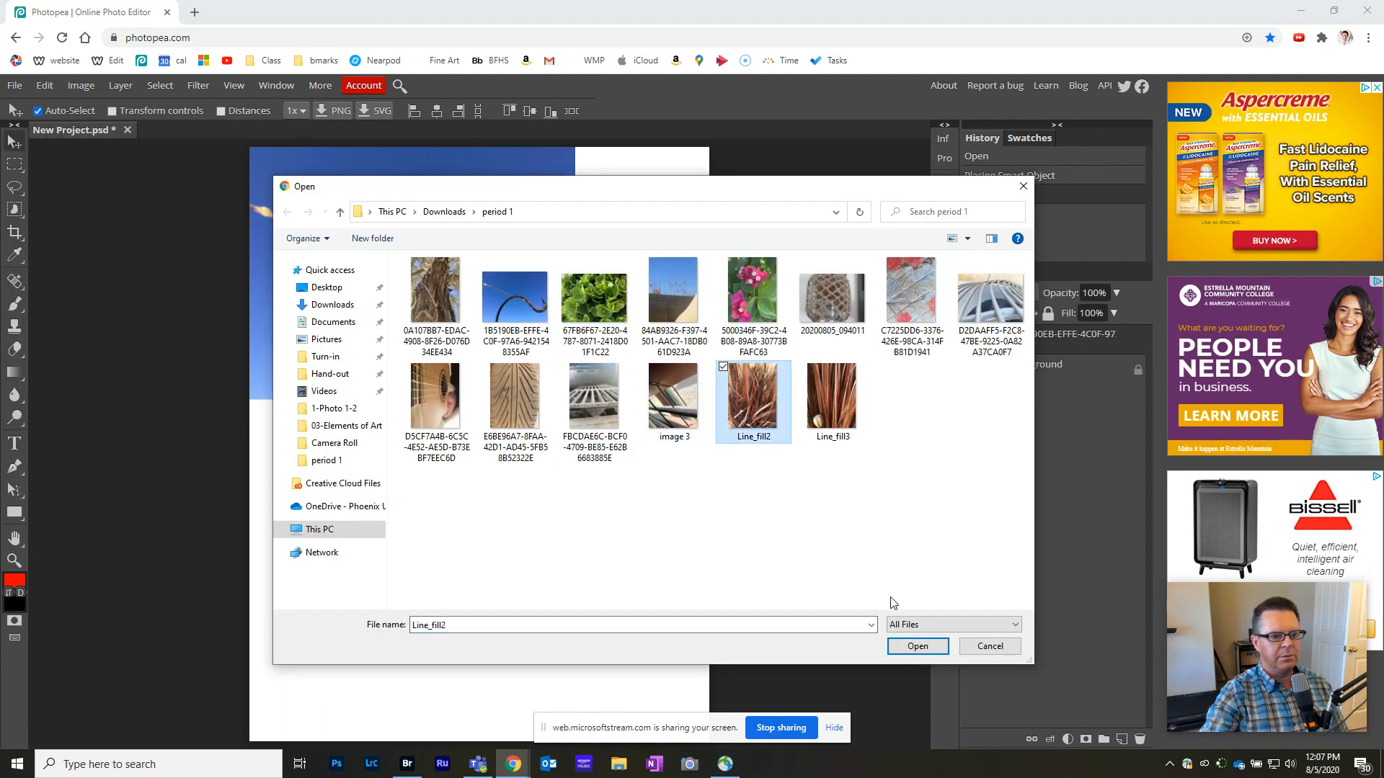
left_click(917, 646)
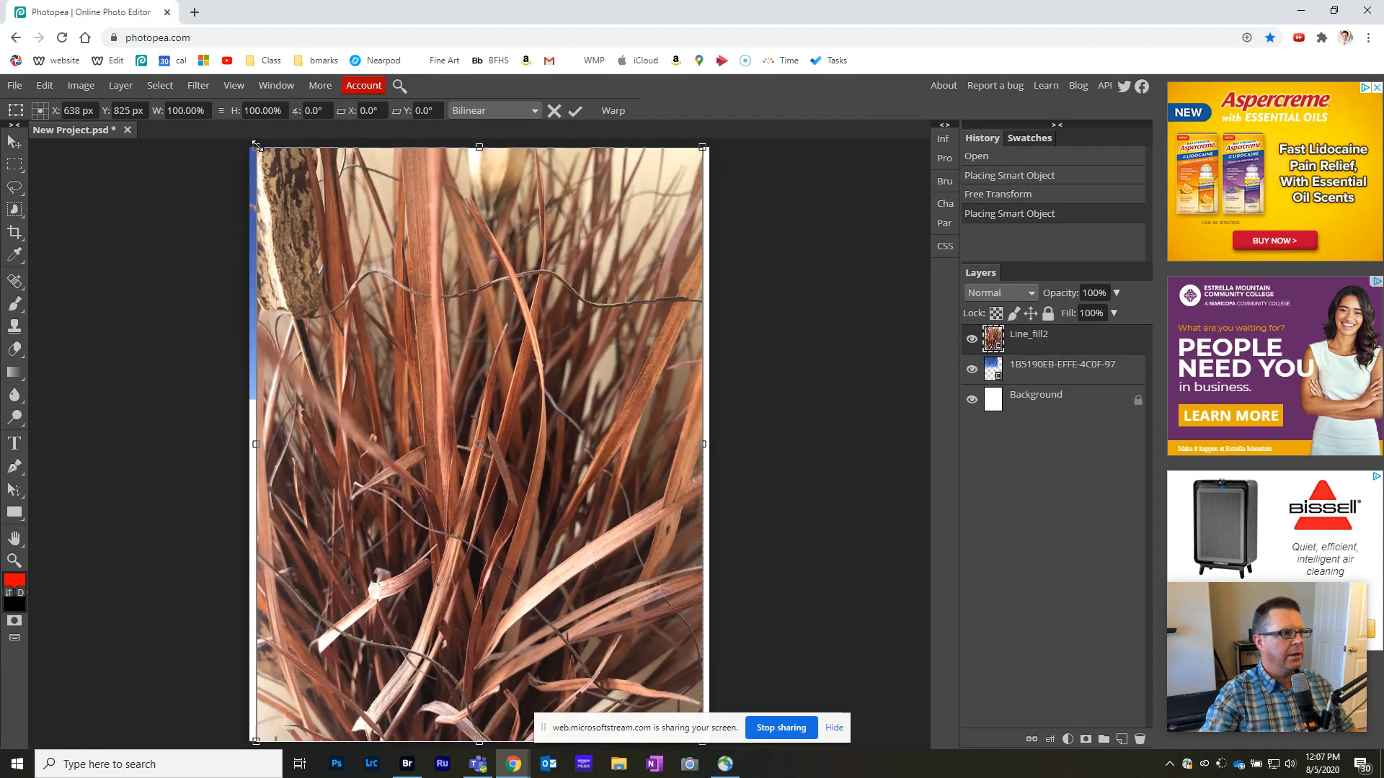
left_click_drag(257, 150, 549, 205)
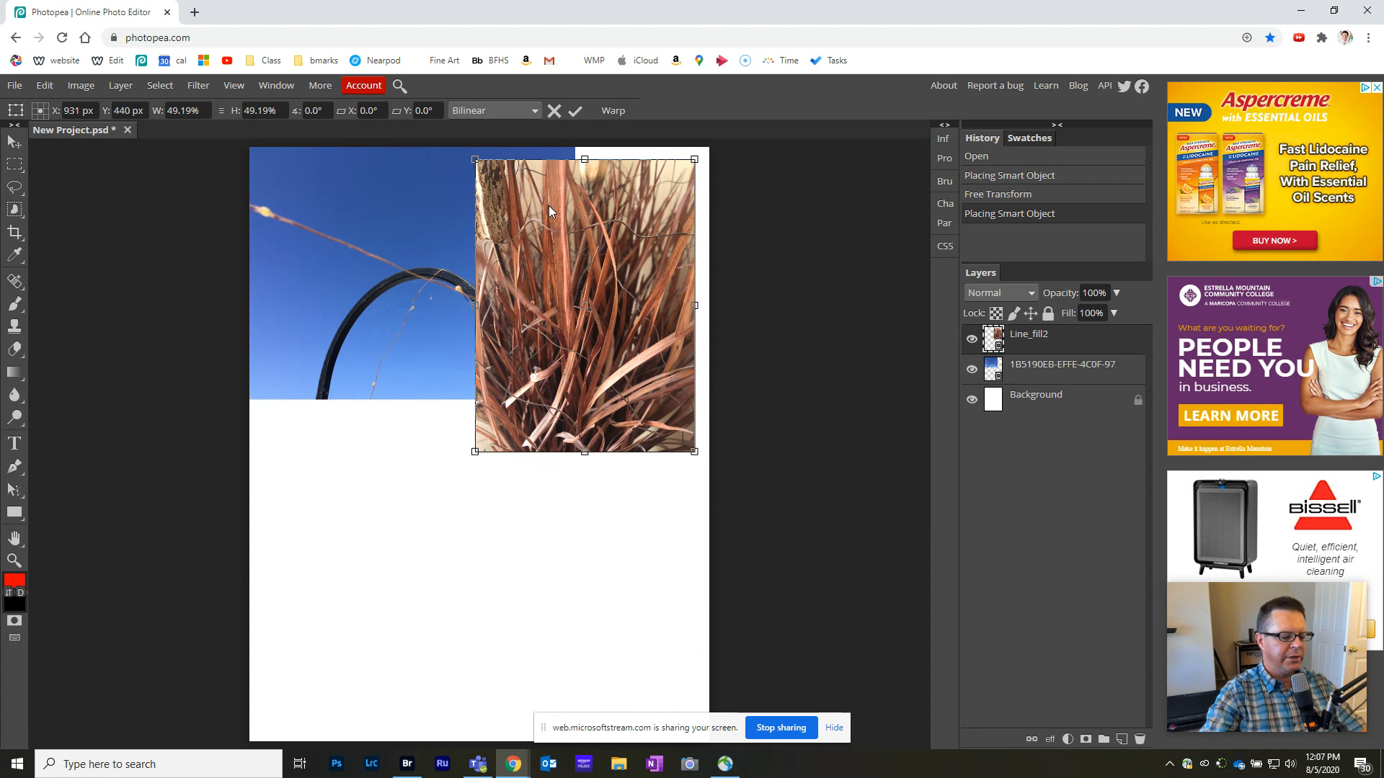
key("Return")
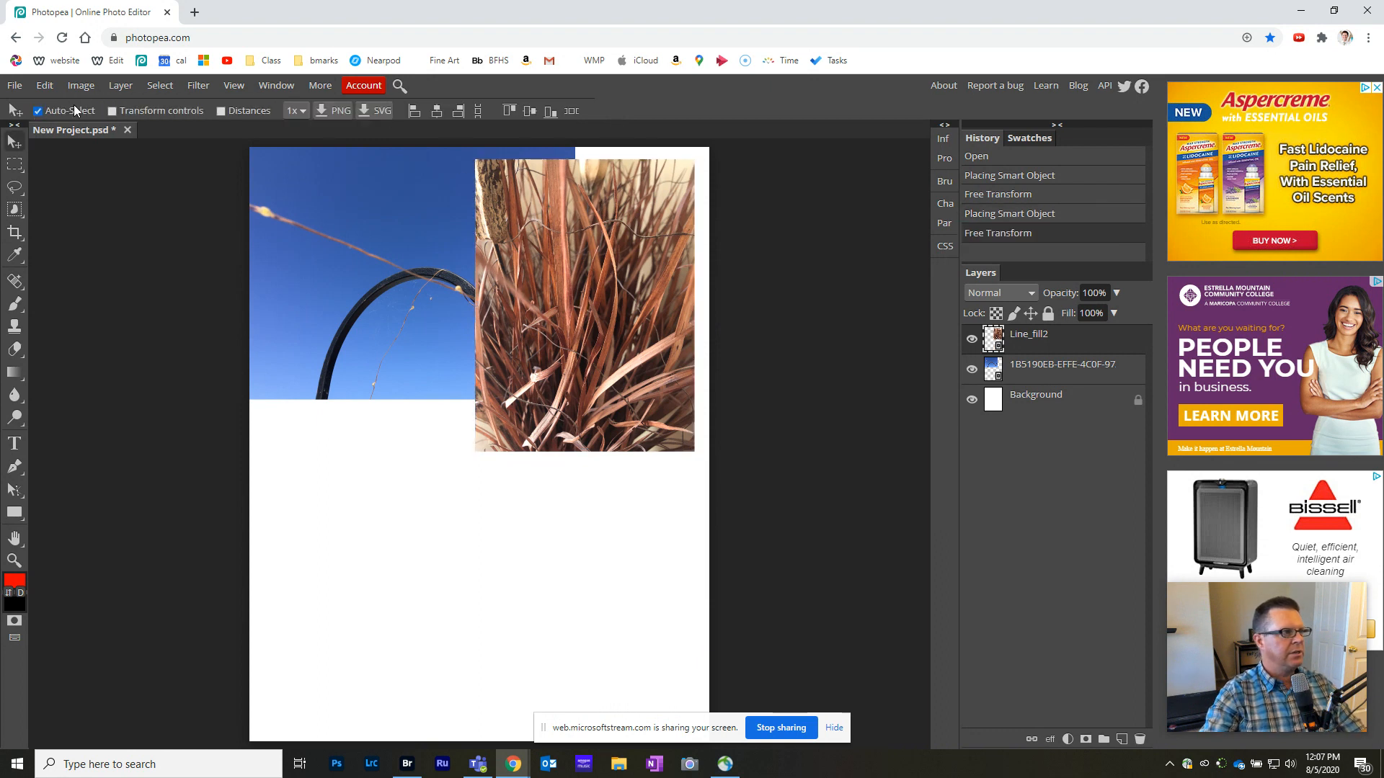
left_click(15, 85)
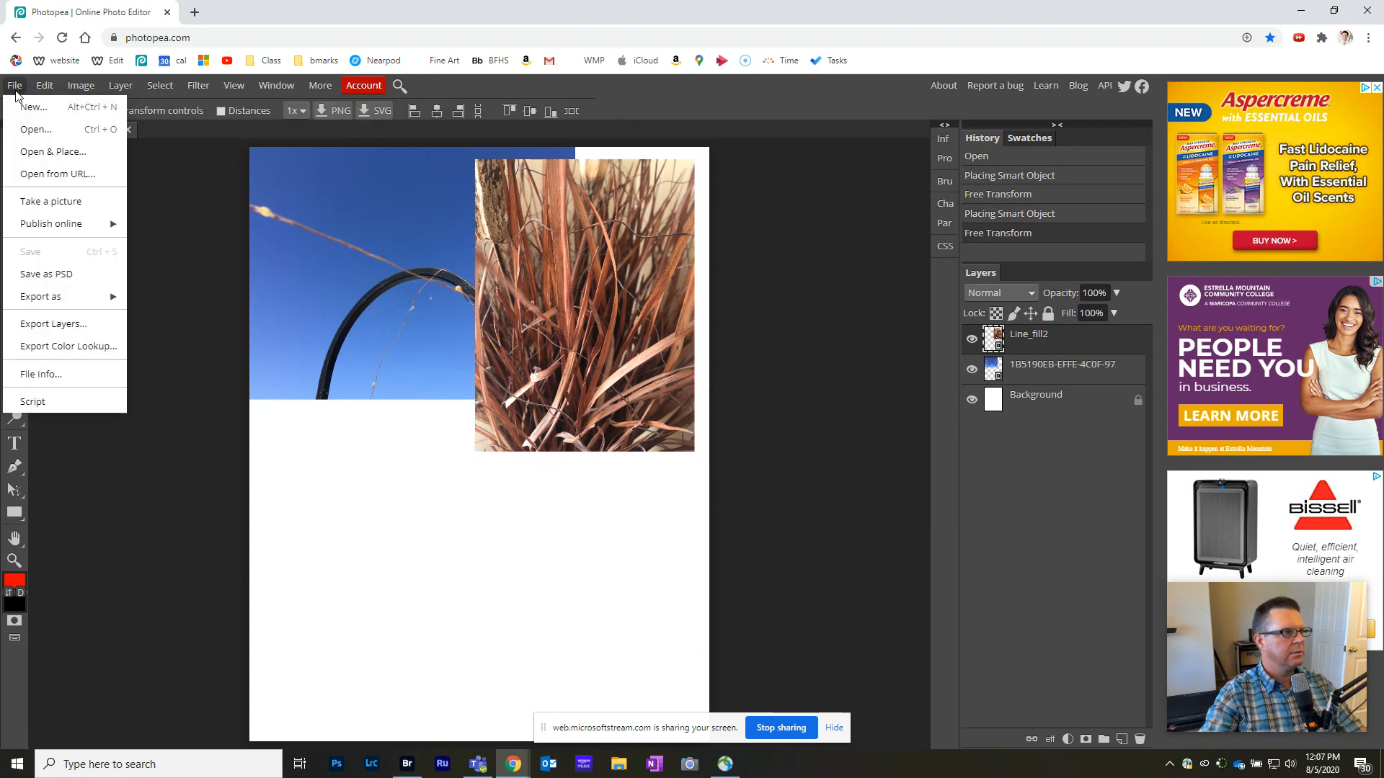
left_click(57, 155)
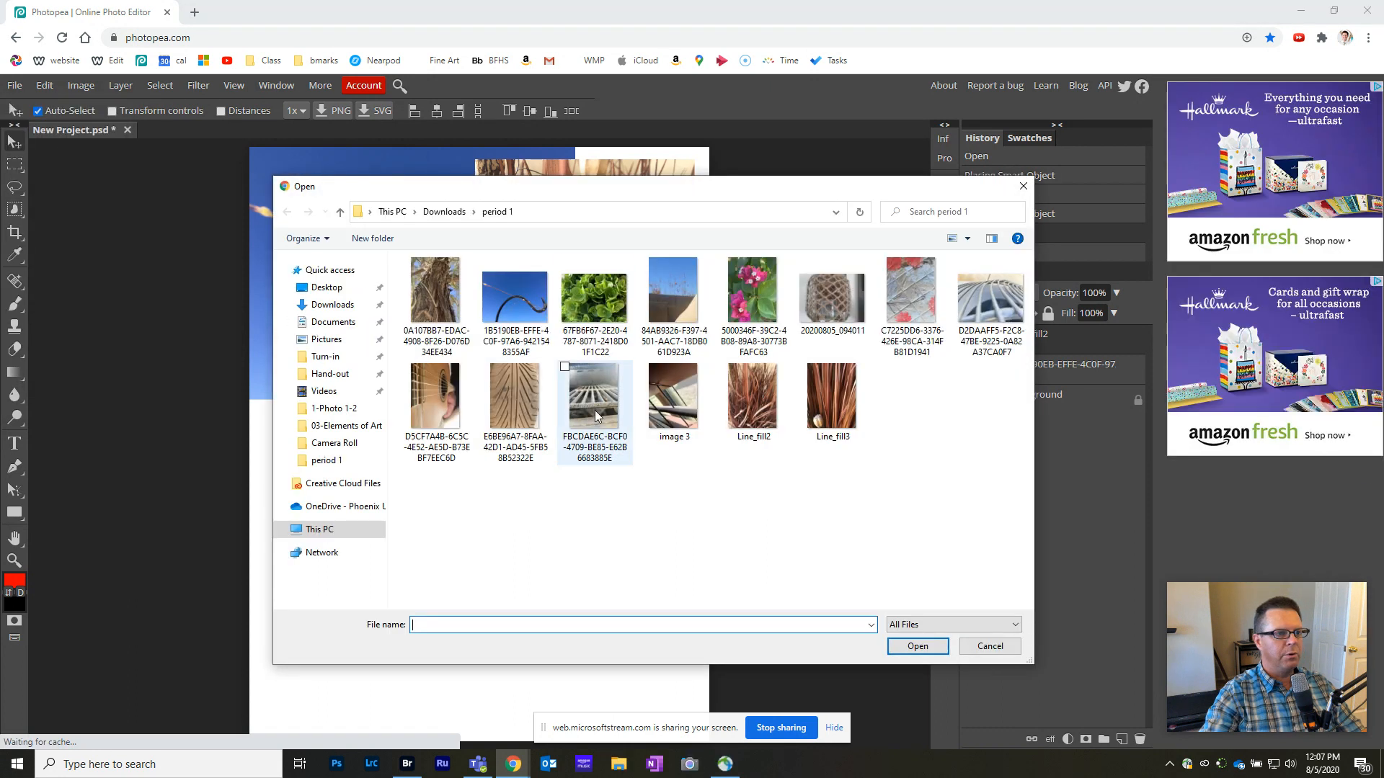
left_click(604, 280)
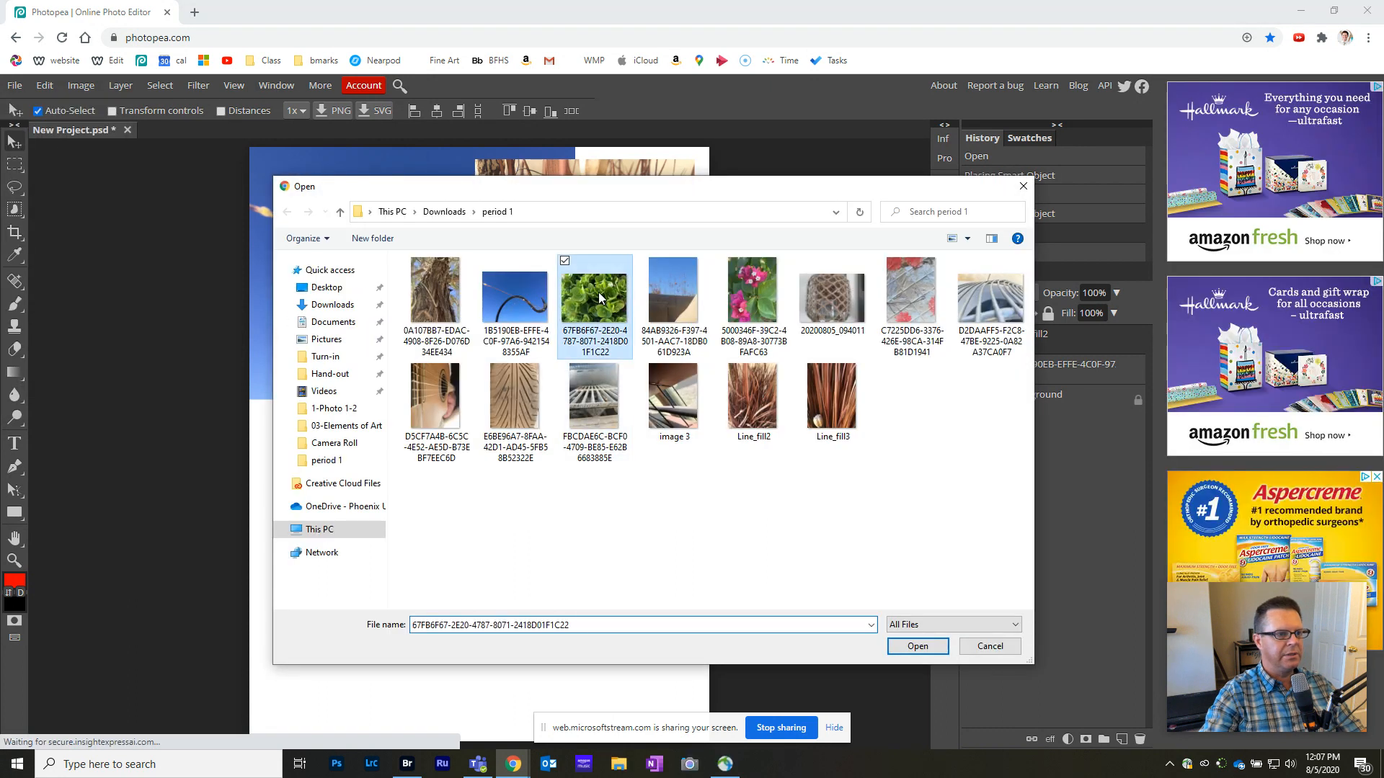
left_click(910, 648)
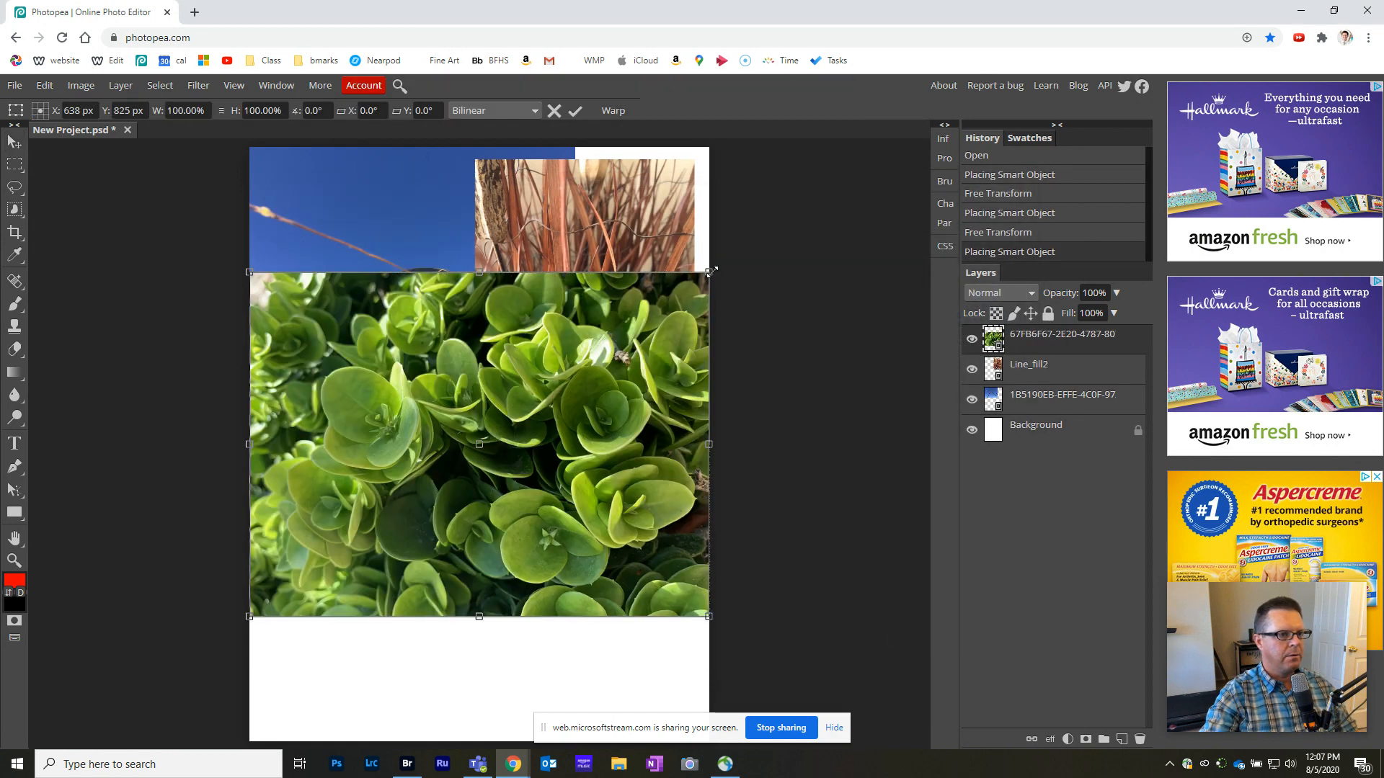
left_click_drag(710, 271, 539, 405)
left_click_drag(475, 453, 497, 520)
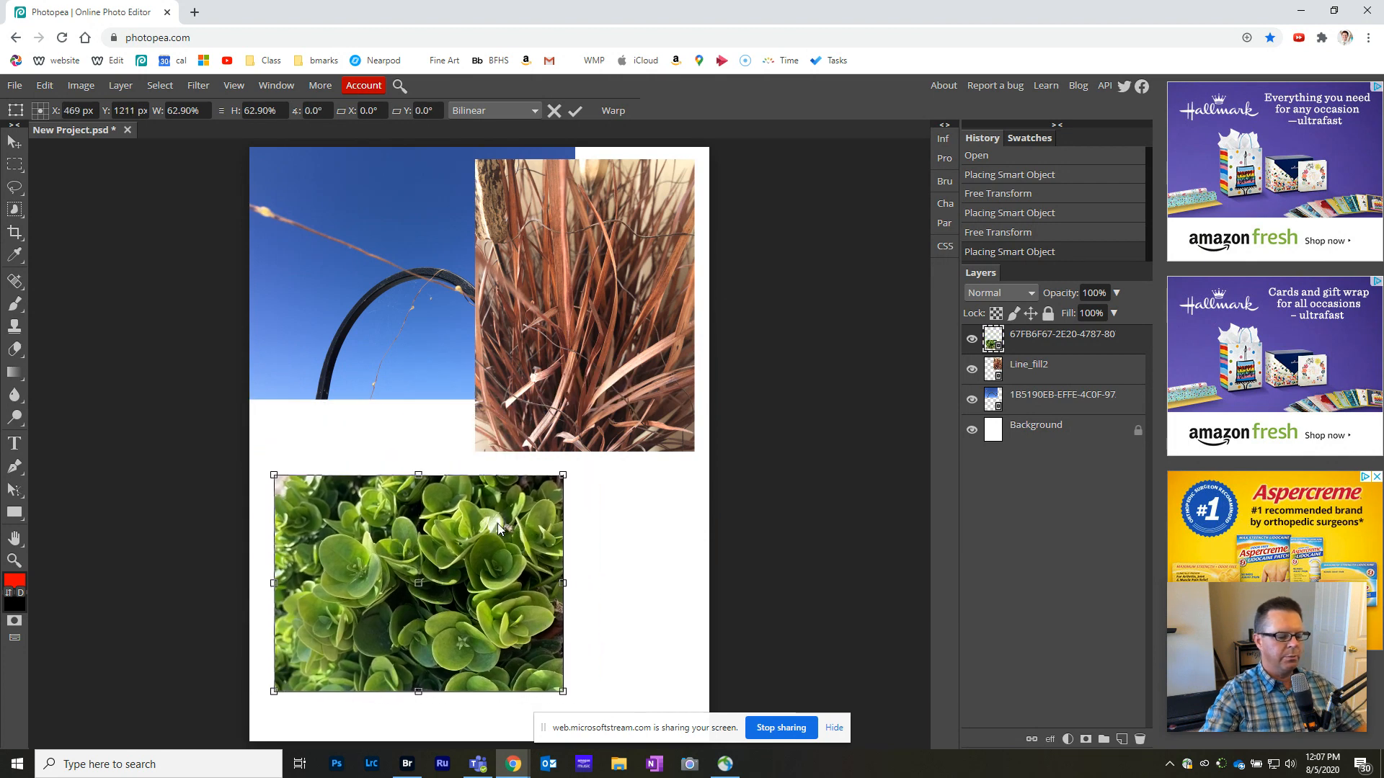
key("Return")
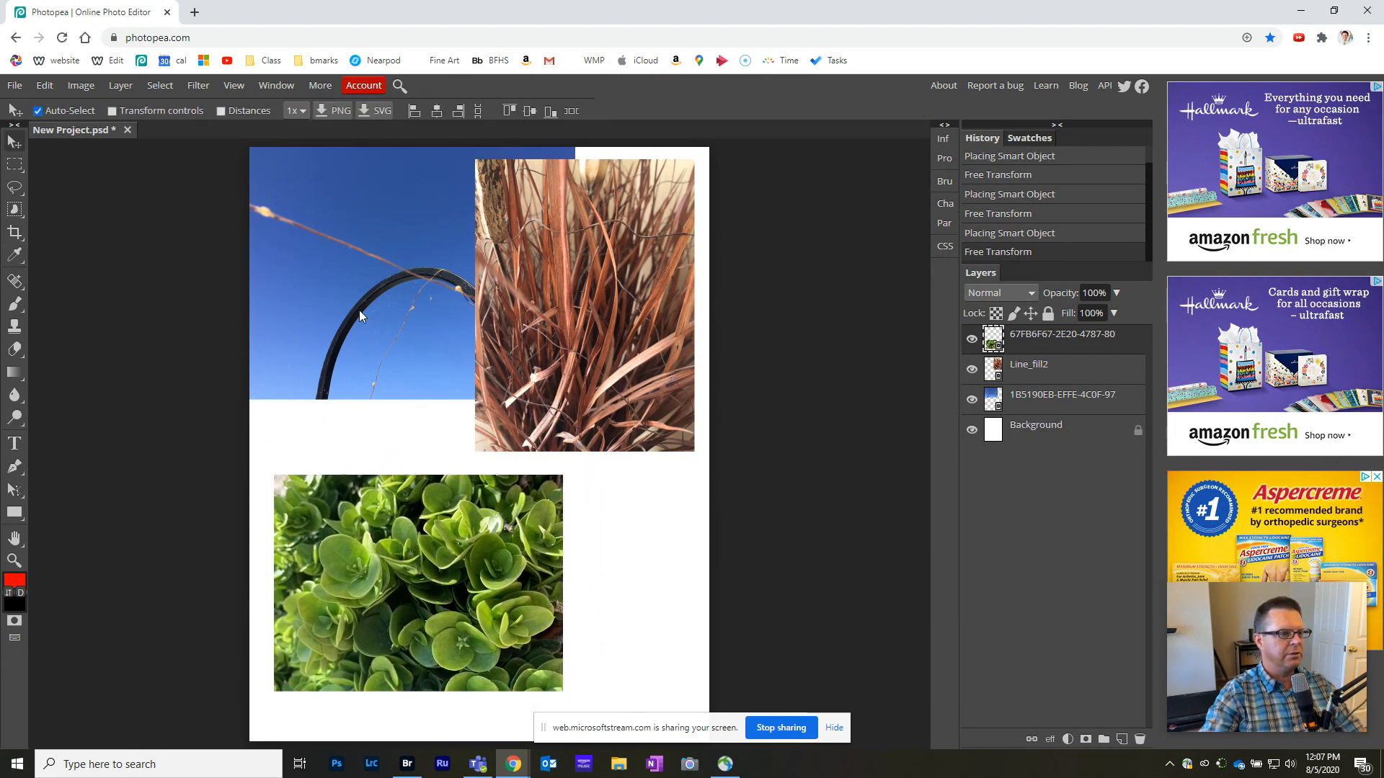
- Place the tree bark photo 0A107BB7-EDAC-4908-8F26-D076D34EE434, scaled to about half size and moved to the middle of the page
left_click(16, 87)
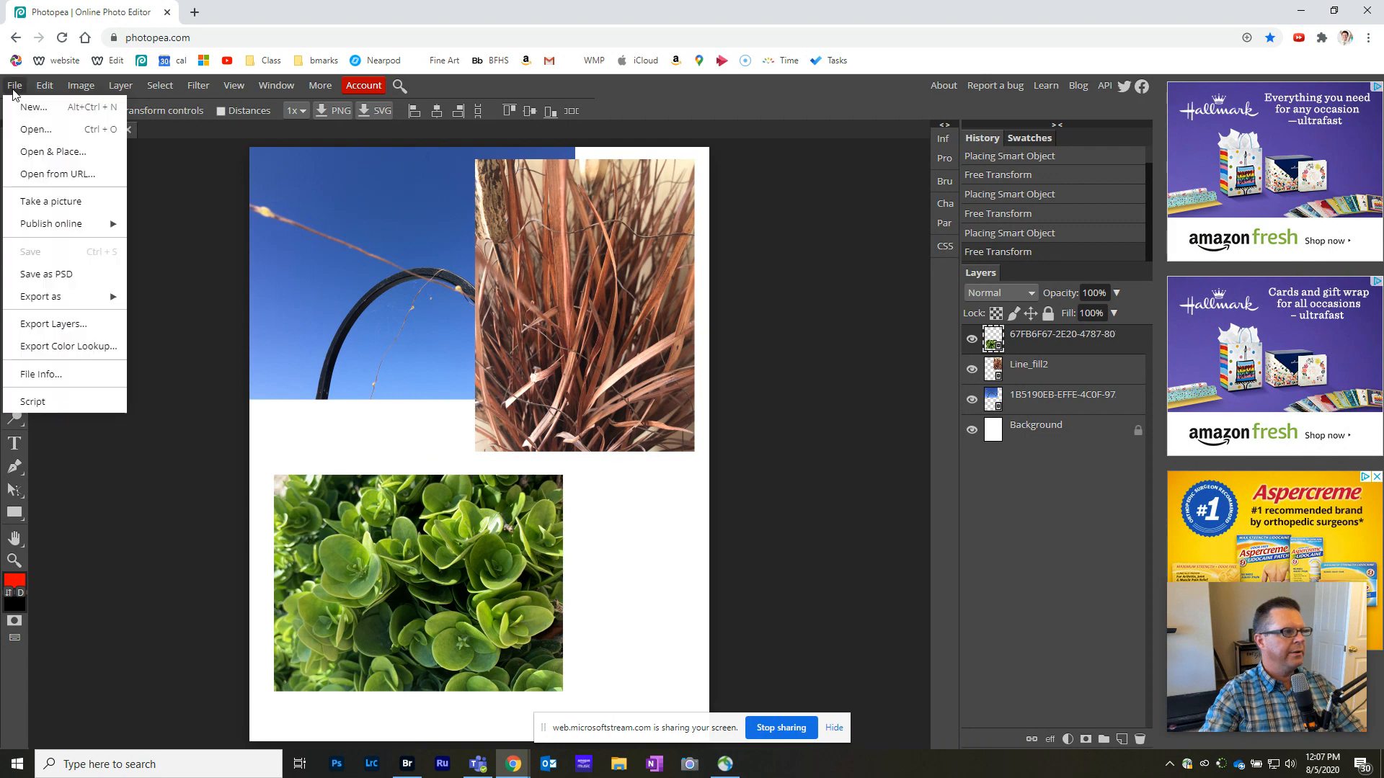
left_click(45, 156)
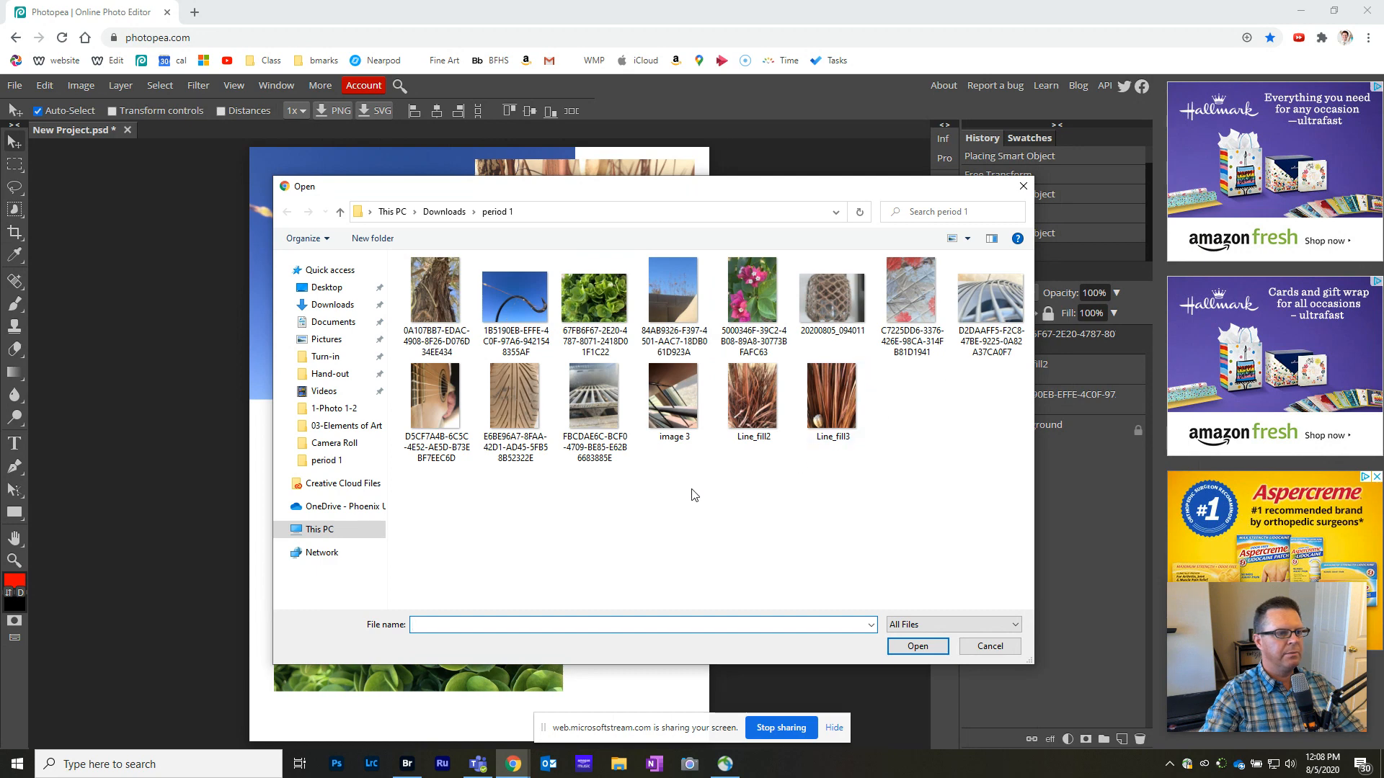
left_click(435, 290)
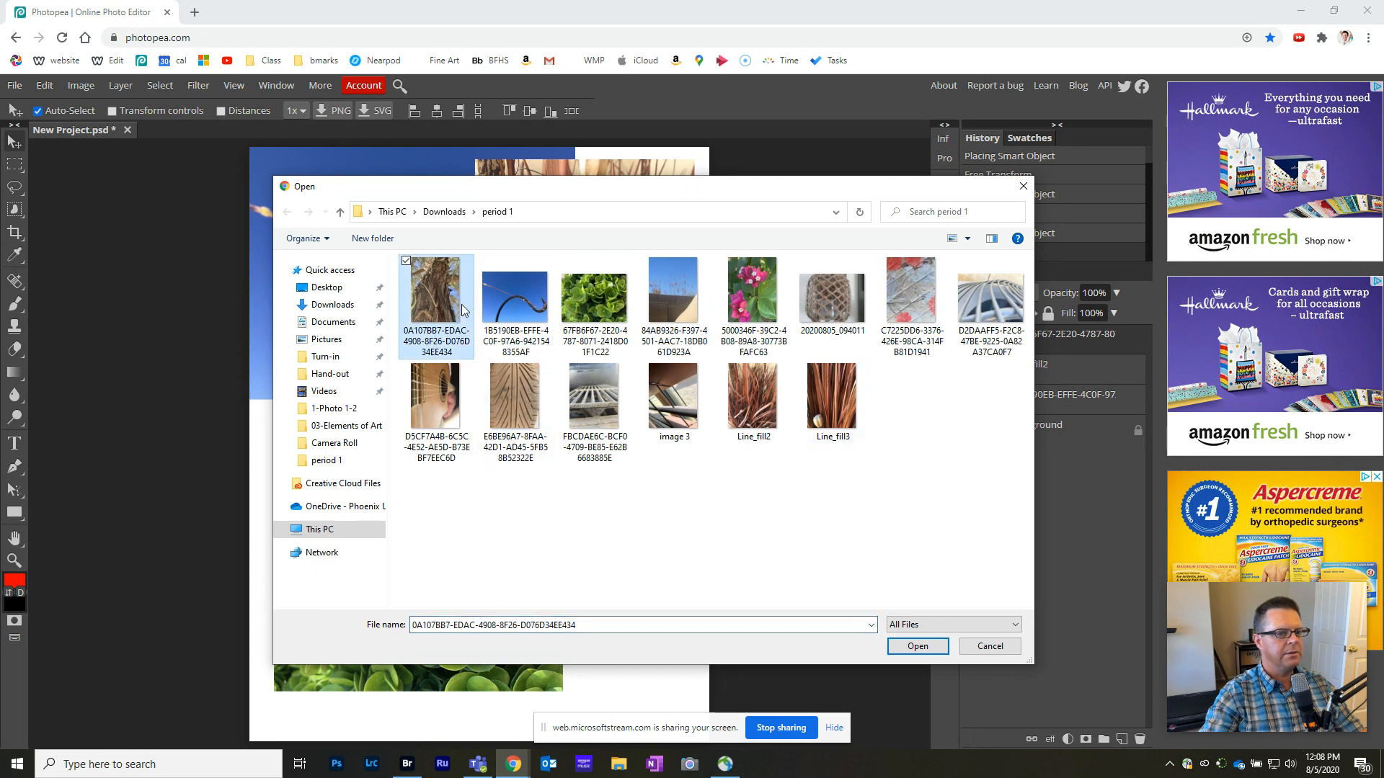
left_click(934, 646)
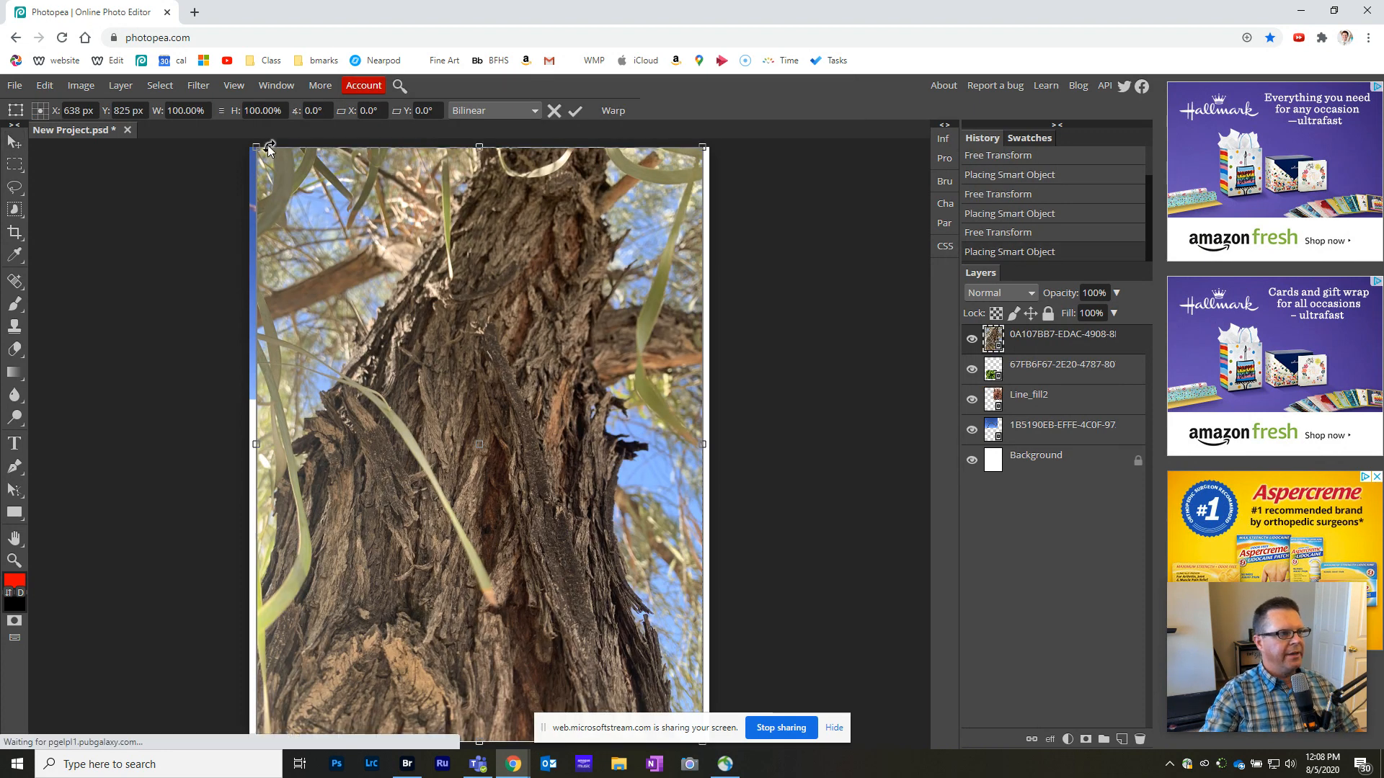
left_click_drag(256, 148, 477, 411)
key("Return")
left_click_drag(582, 512, 476, 402)
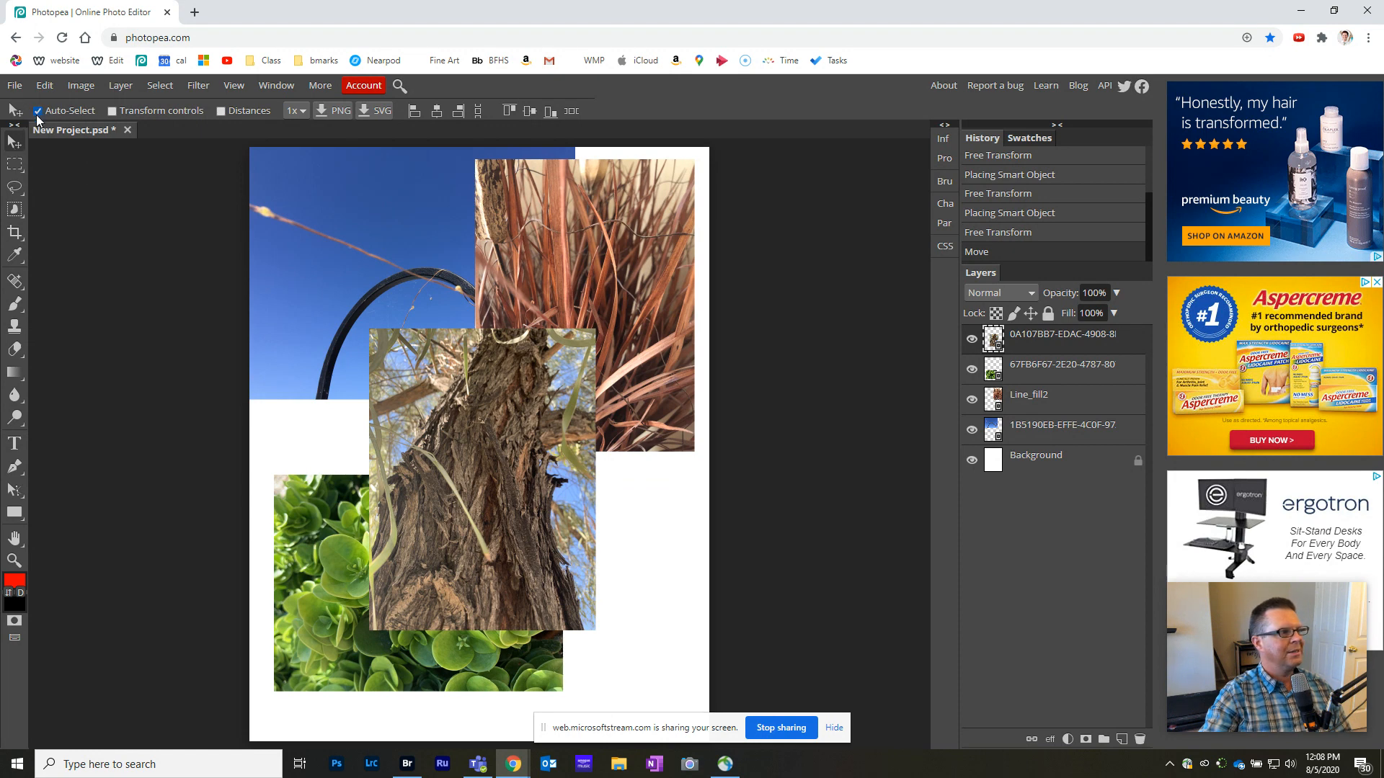
- Rearrange the collage with the succulents at the page's upper left, grass slightly lower, tree bark at lower right and sky photo at lower left
left_click_drag(521, 258, 513, 293)
left_click_drag(368, 245, 386, 300)
left_click_drag(377, 507, 503, 560)
left_click_drag(402, 601, 374, 268)
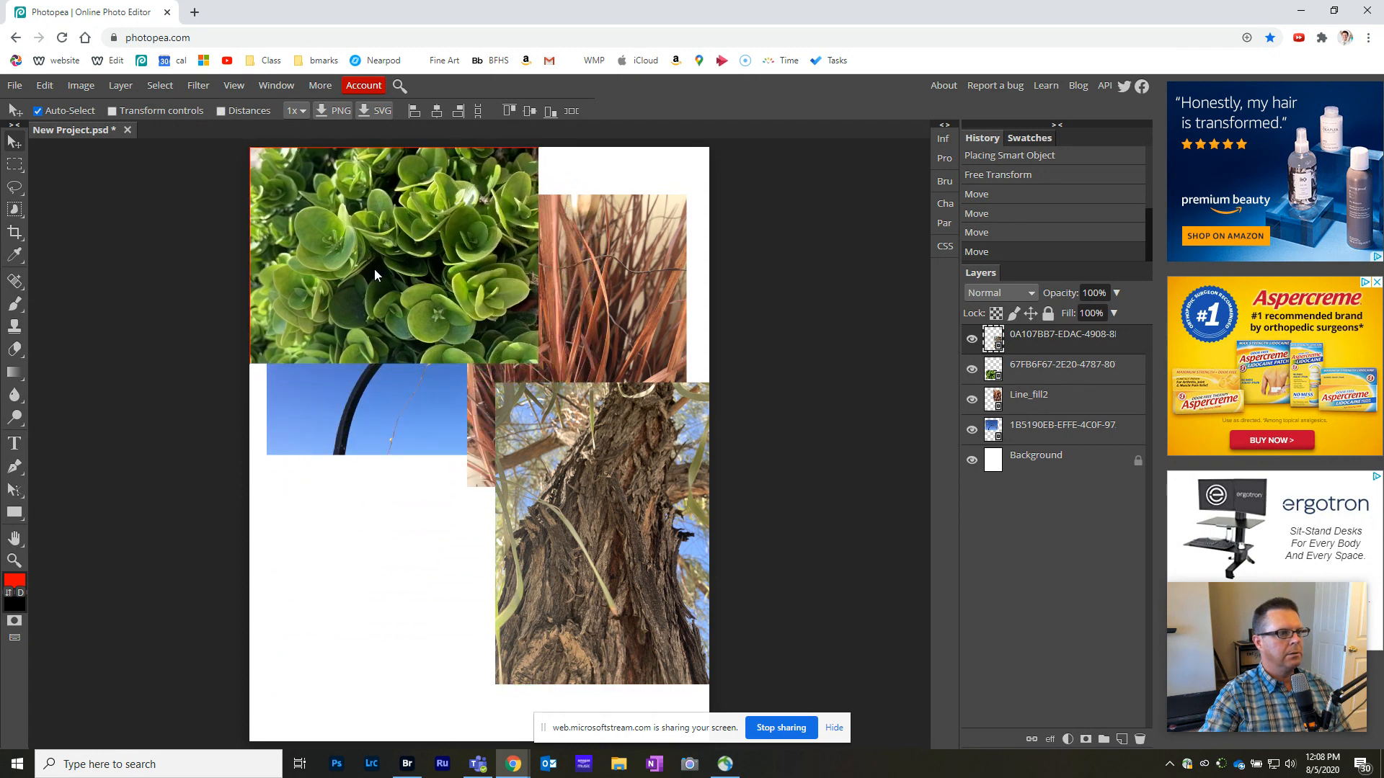
left_click_drag(395, 397, 418, 627)
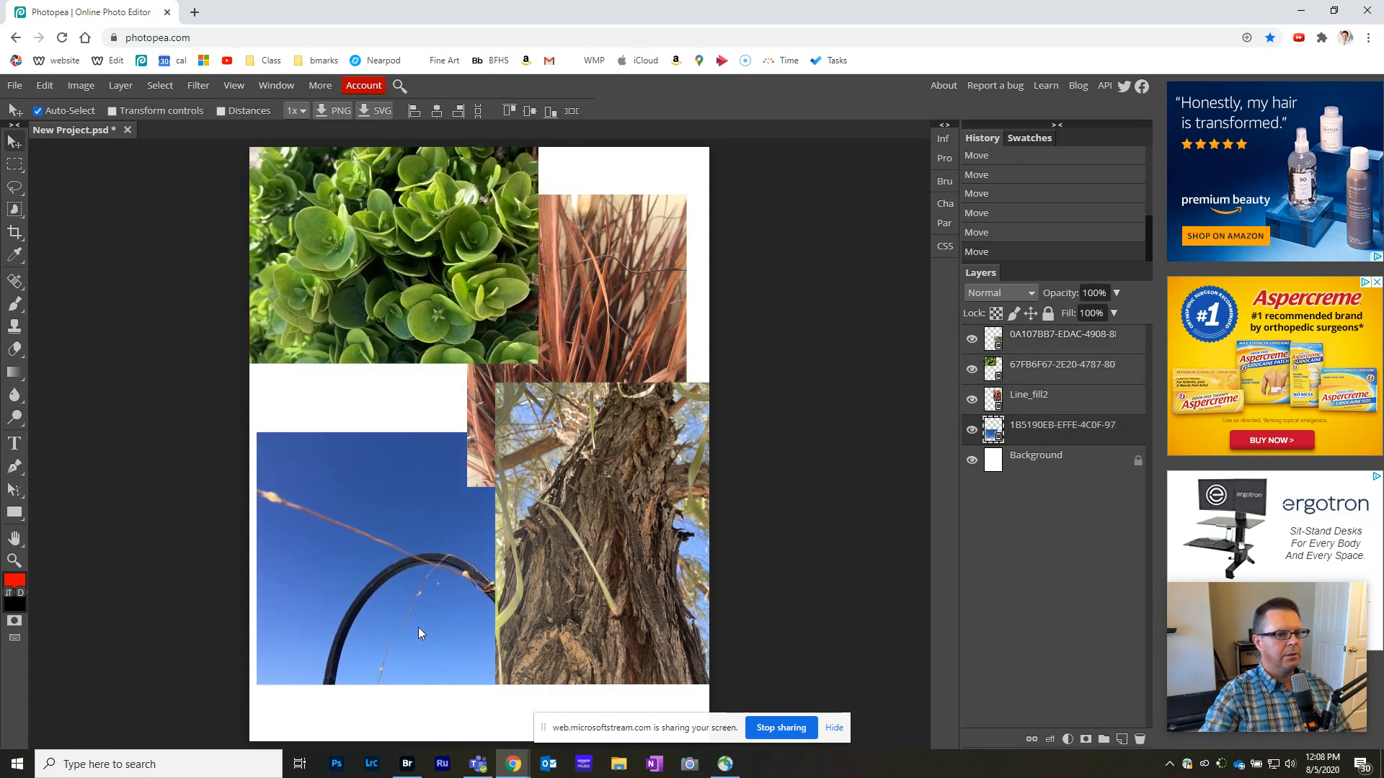
- Move the Line_fill2 grass photo up against the page's upper-right corner
left_click(1043, 404)
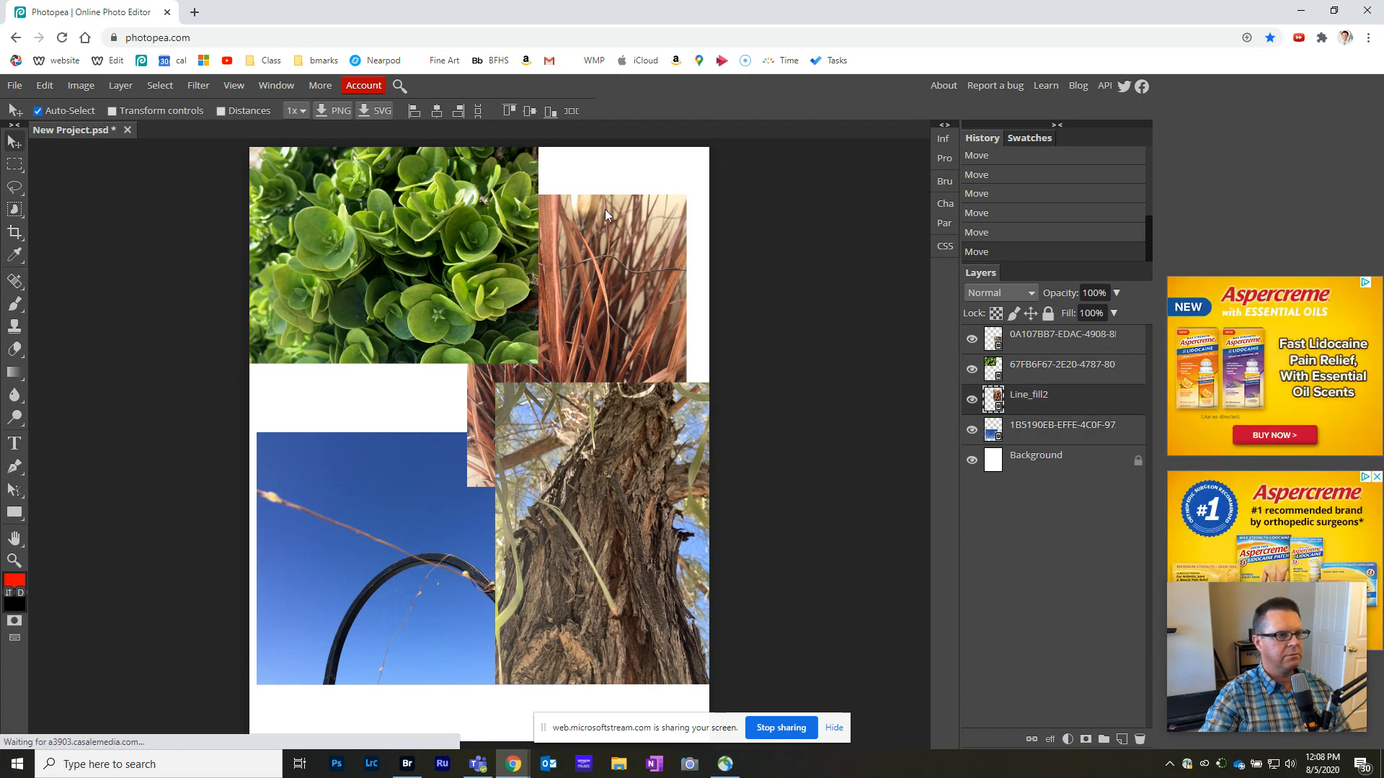
left_click_drag(577, 313, 618, 264)
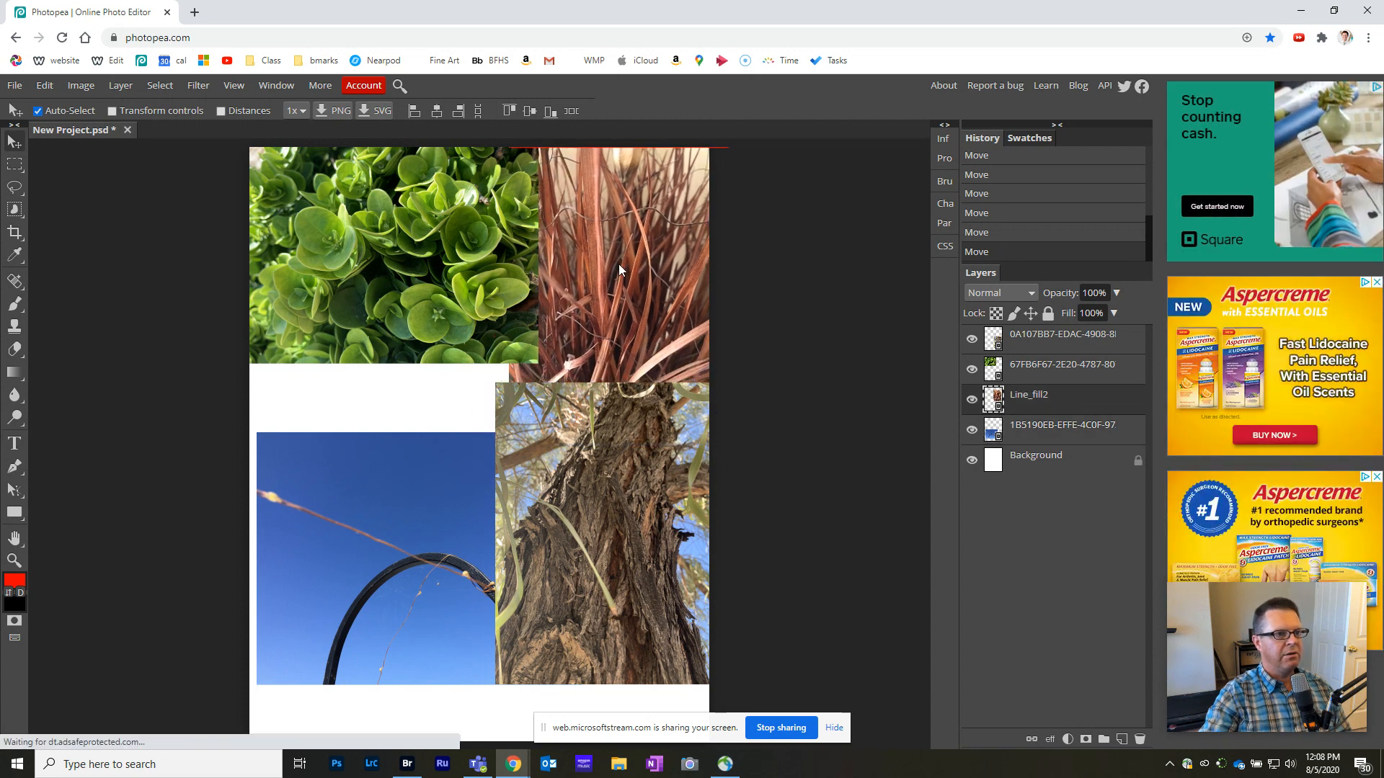
- Scale the green succulent photo to about 55%, keeping it in the page's upper-left corner
left_click(497, 317)
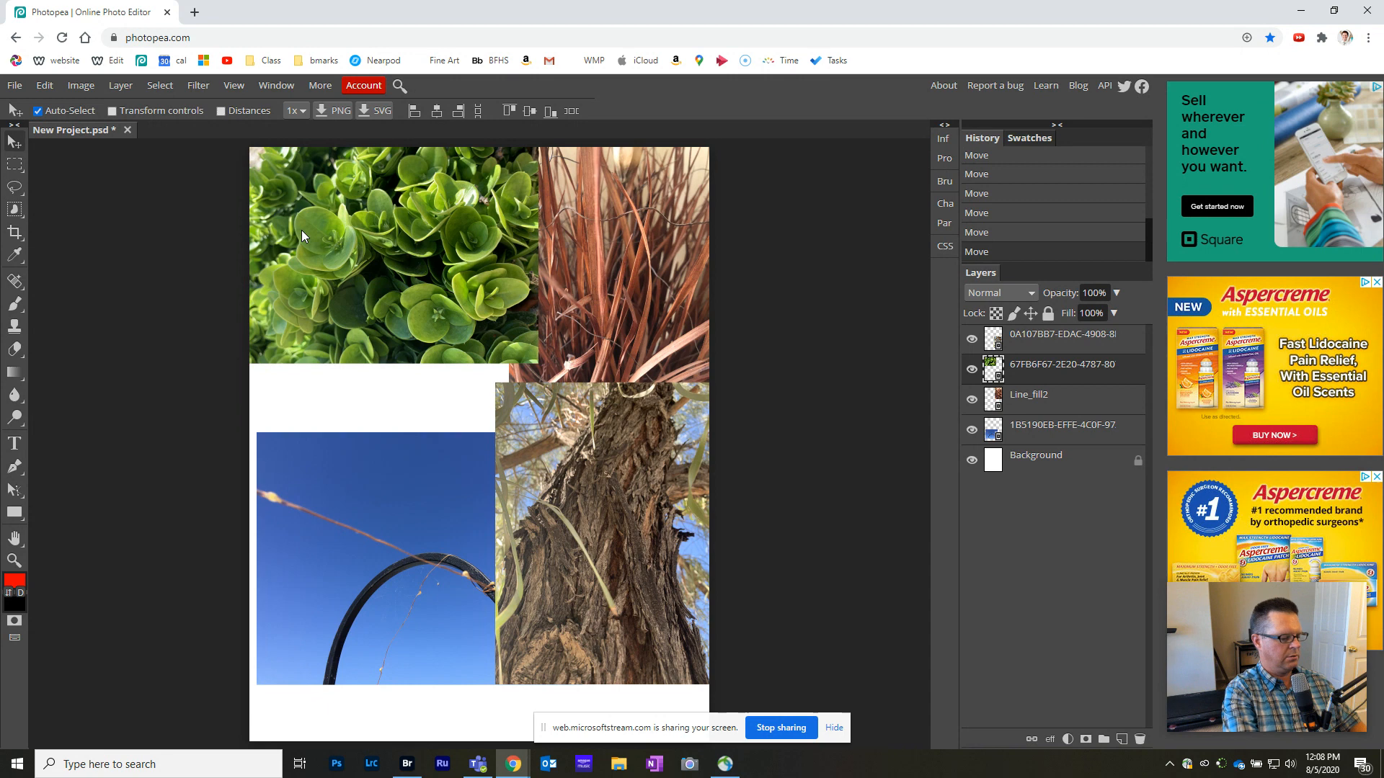
key("ctrl+alt+t")
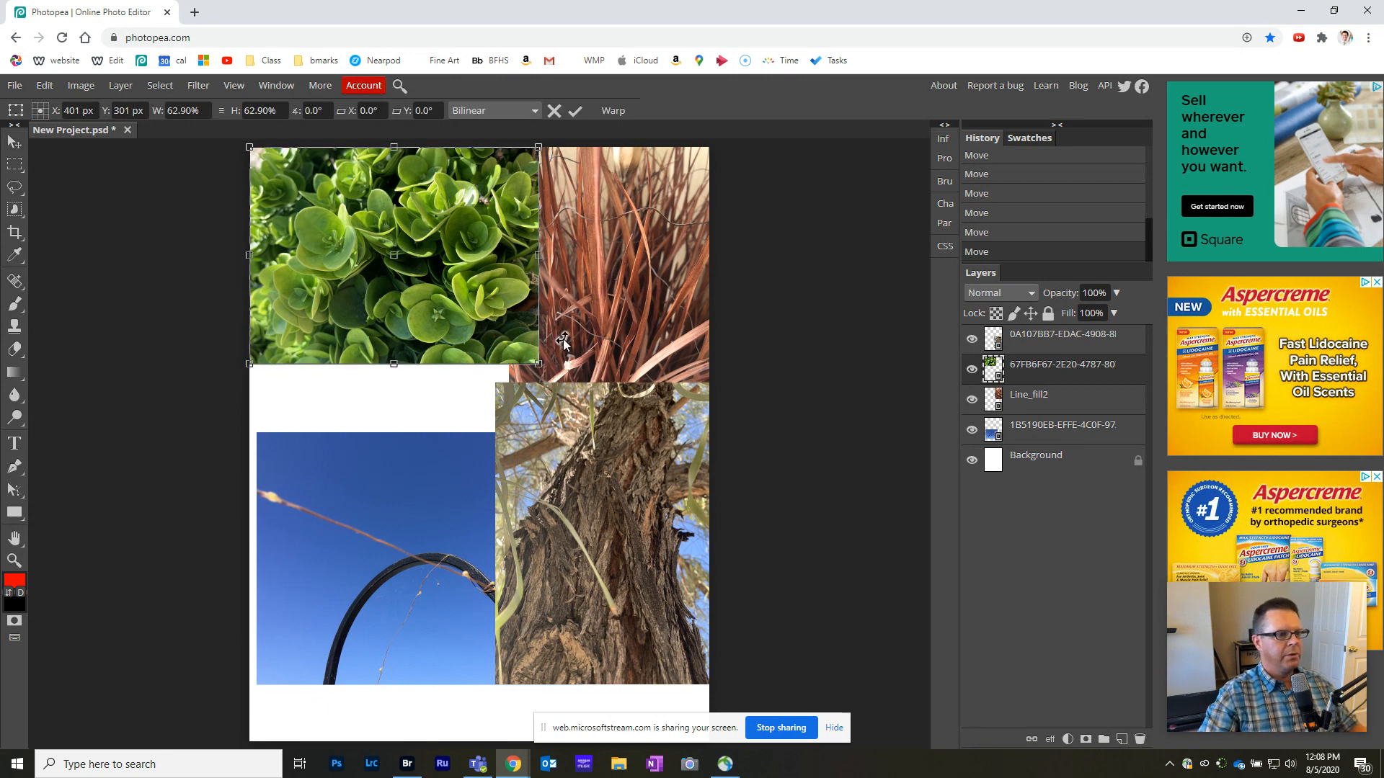
left_click_drag(541, 370, 540, 365)
left_click_drag(510, 353, 505, 351)
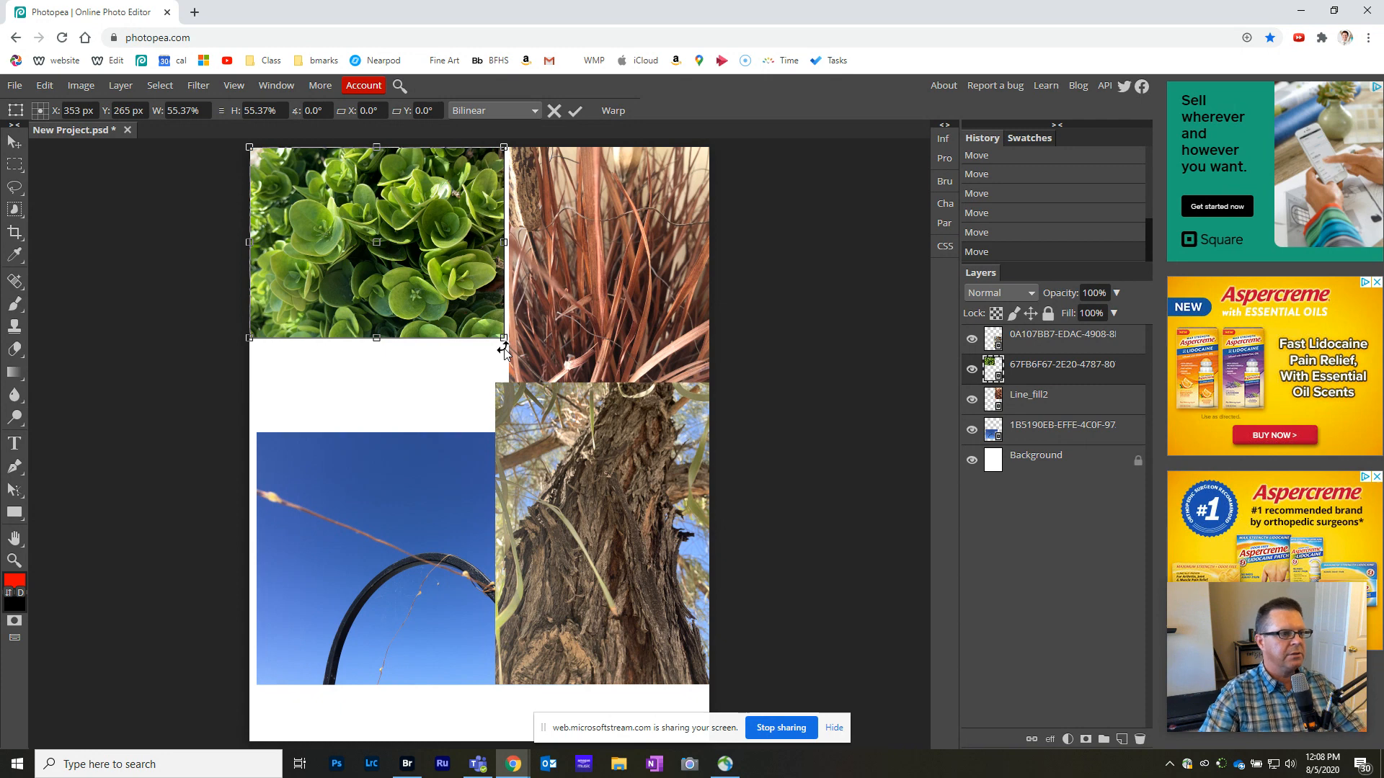
key("Return")
- Arrange the photos in two columns with a narrow gap, succulents above the sky on the left and grass above the tree bark on the right
left_click_drag(599, 505, 613, 566)
left_click_drag(504, 551, 320, 461)
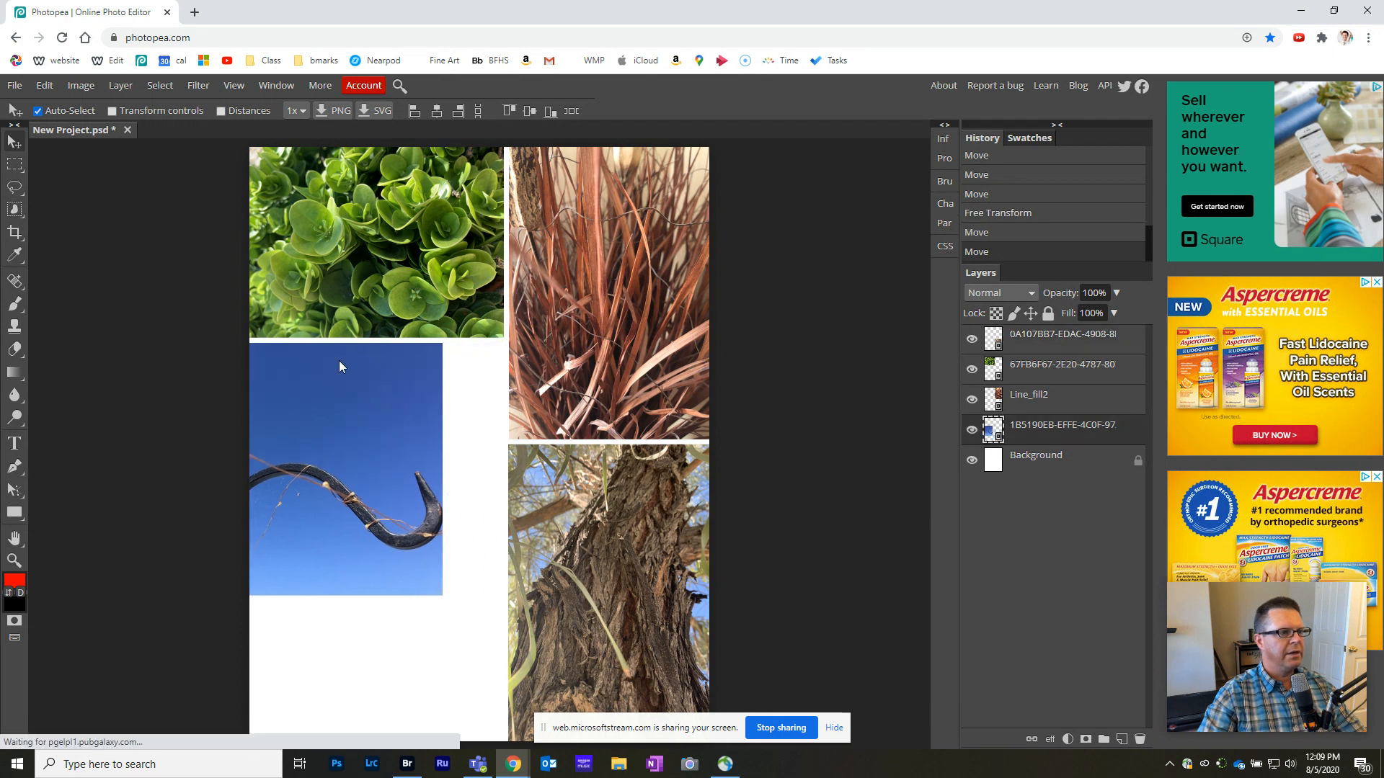
left_click_drag(418, 201, 382, 240)
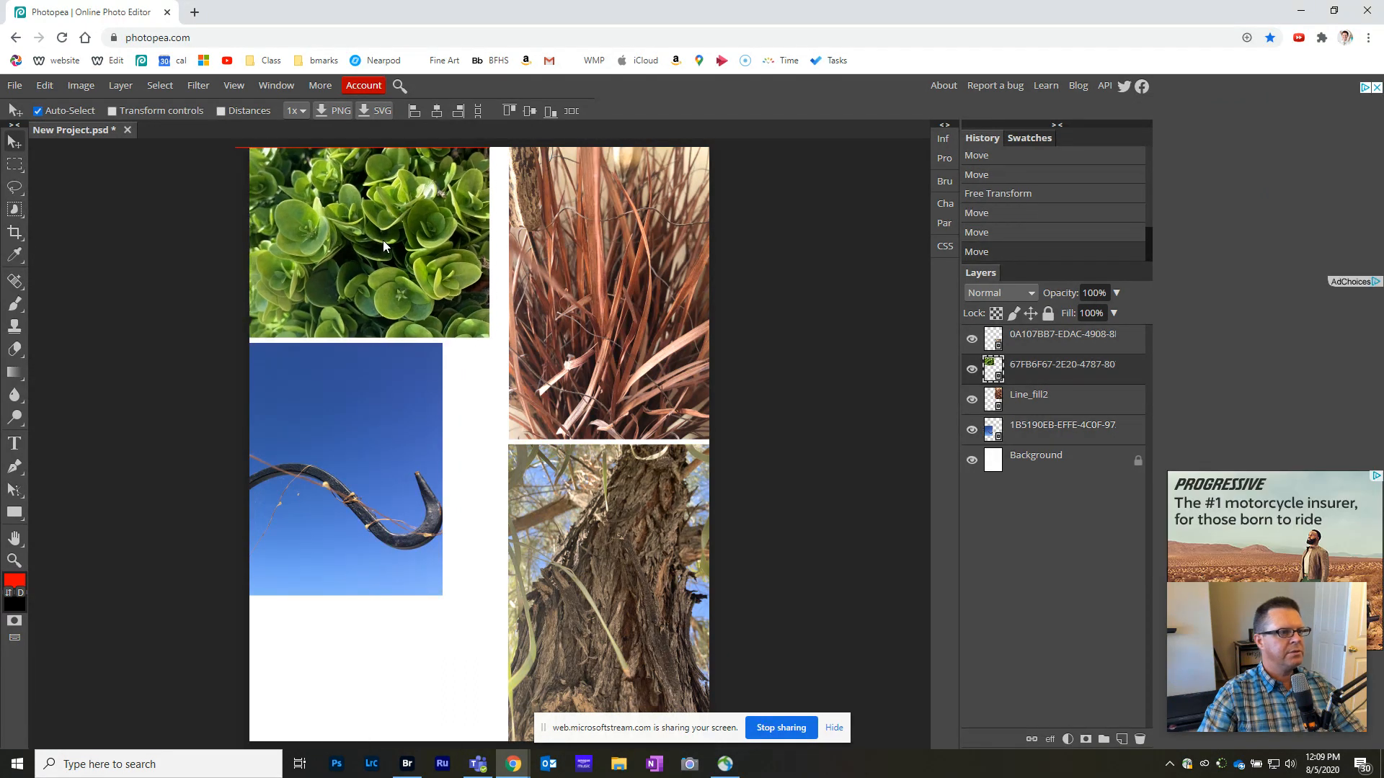
left_click_drag(583, 258, 570, 254)
mouse_move(594, 573)
left_mouse_down()
mouse_move(575, 584)
mouse_move(577, 569)
left_mouse_up()
- Align the four photos vertically into a two-by-two grid whose thin white gaps meet near the page's middle
left_click_drag(379, 460, 379, 500)
left_click_drag(591, 378, 590, 350)
left_click_drag(429, 252, 428, 303)
left_click_drag(555, 313, 559, 295)
left_click_drag(550, 496, 559, 439)
left_click_drag(410, 480, 443, 472)
key("Down")
key("Left")
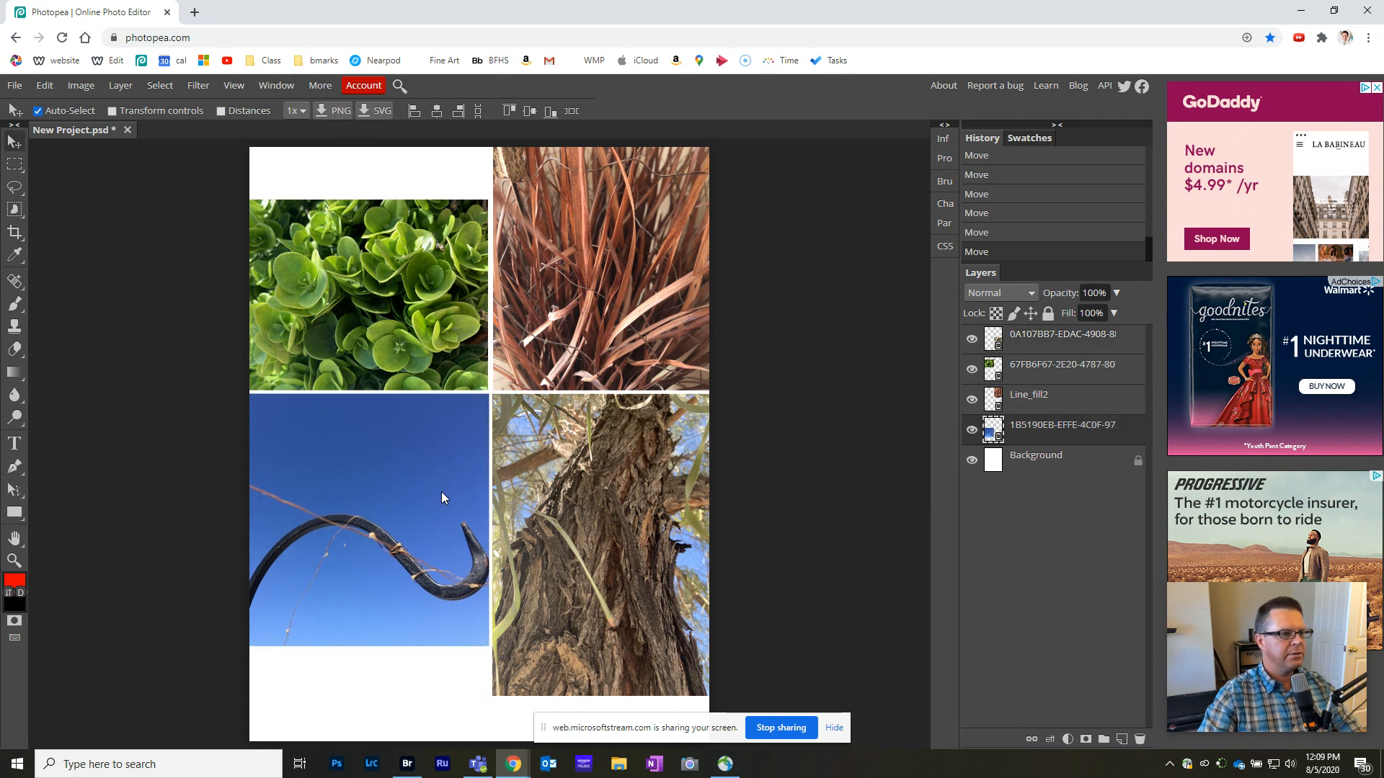
key("Left")
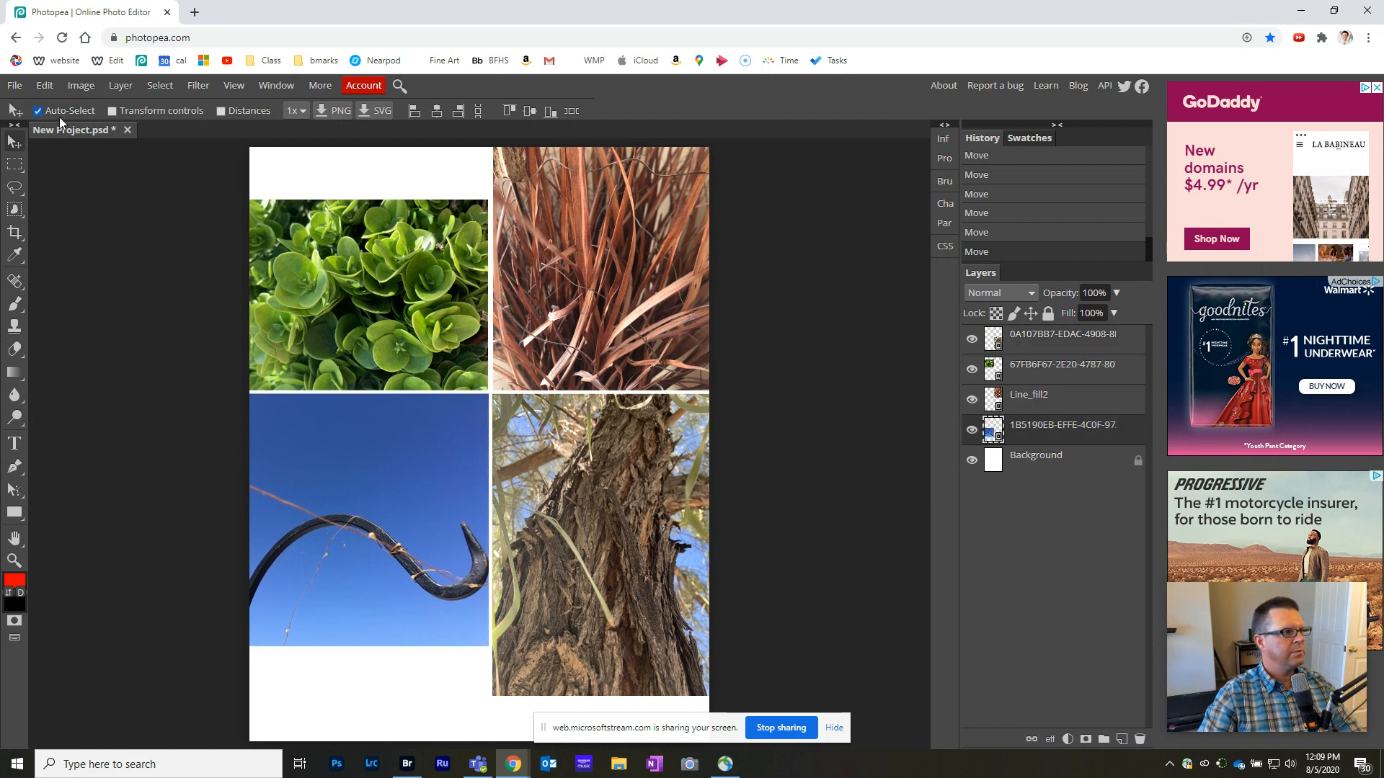
- Crop the canvas to about 1204 by 1183 px around the four photos, cutting off the blank areas above and below
left_click(15, 235)
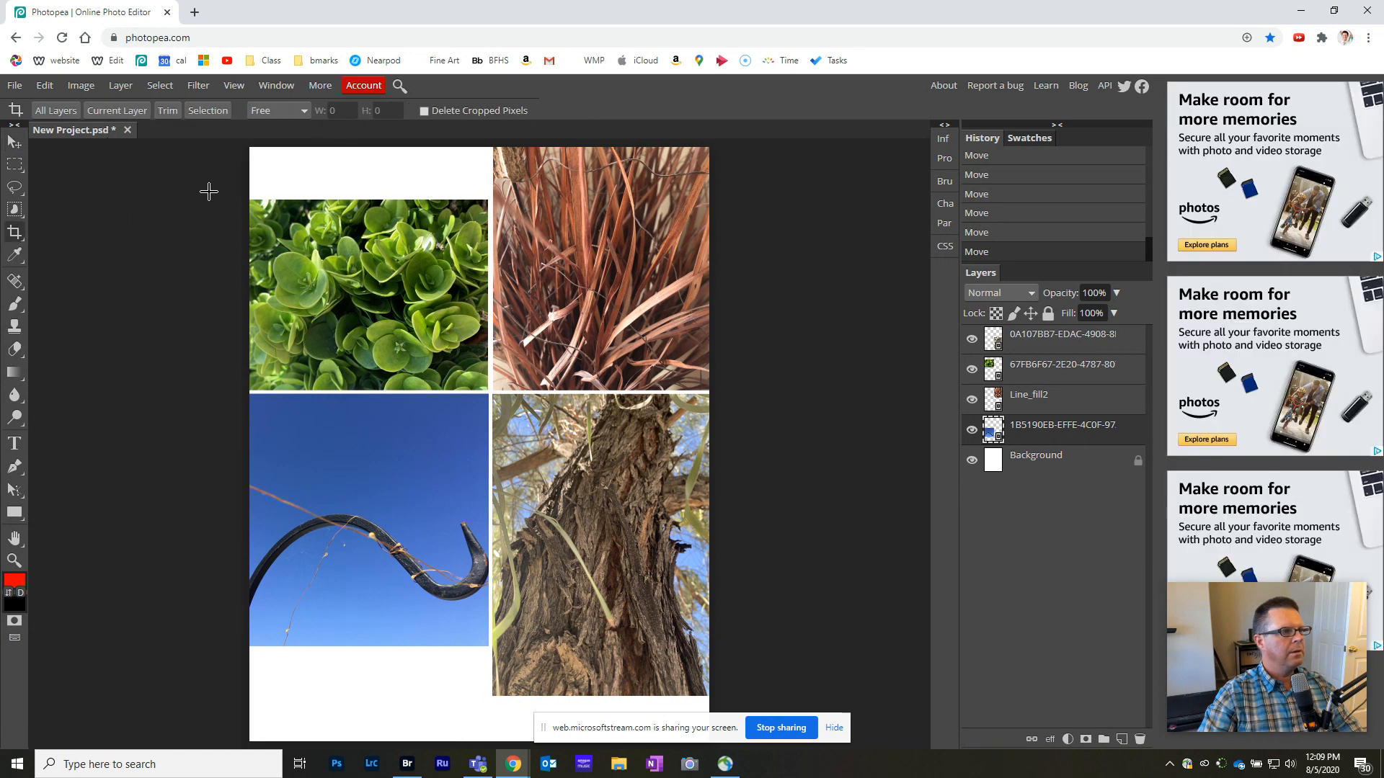
left_click_drag(268, 214, 703, 635)
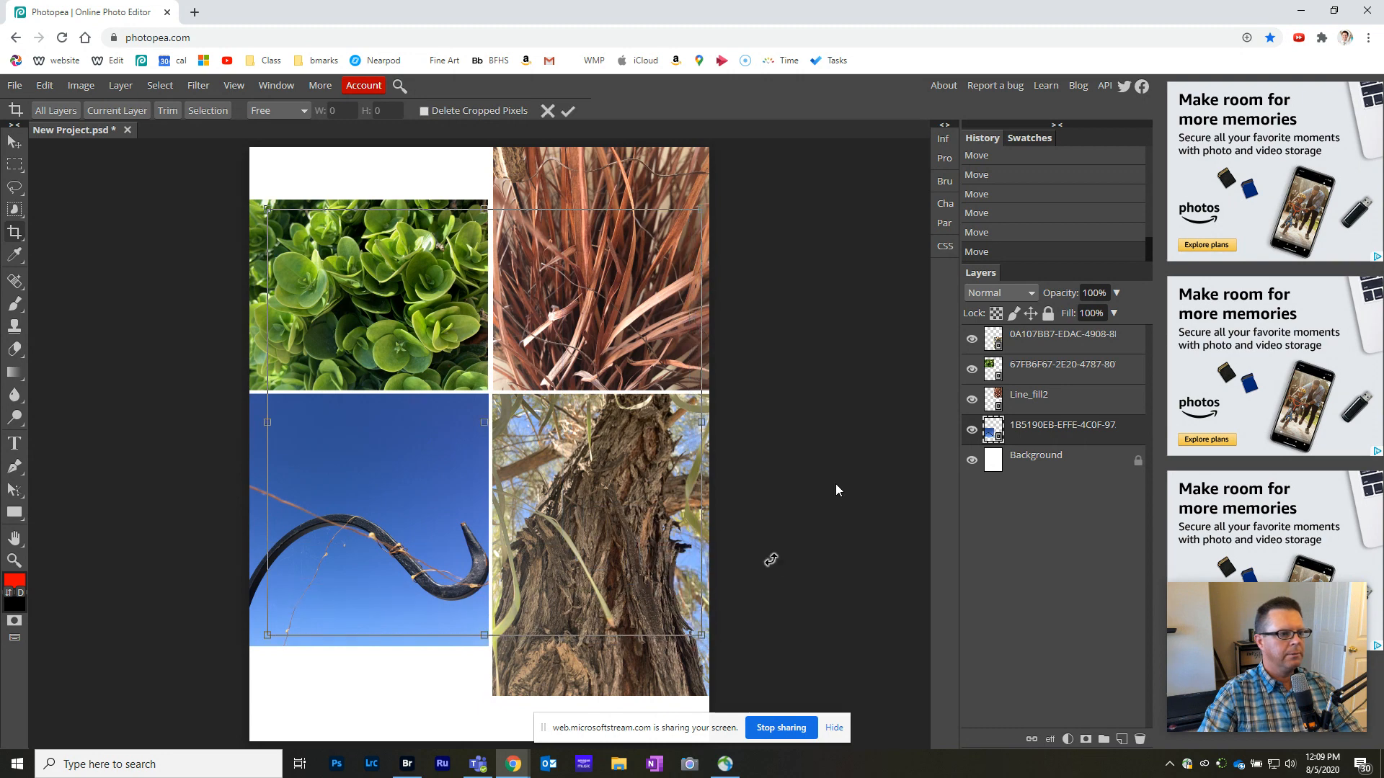
key("Return")
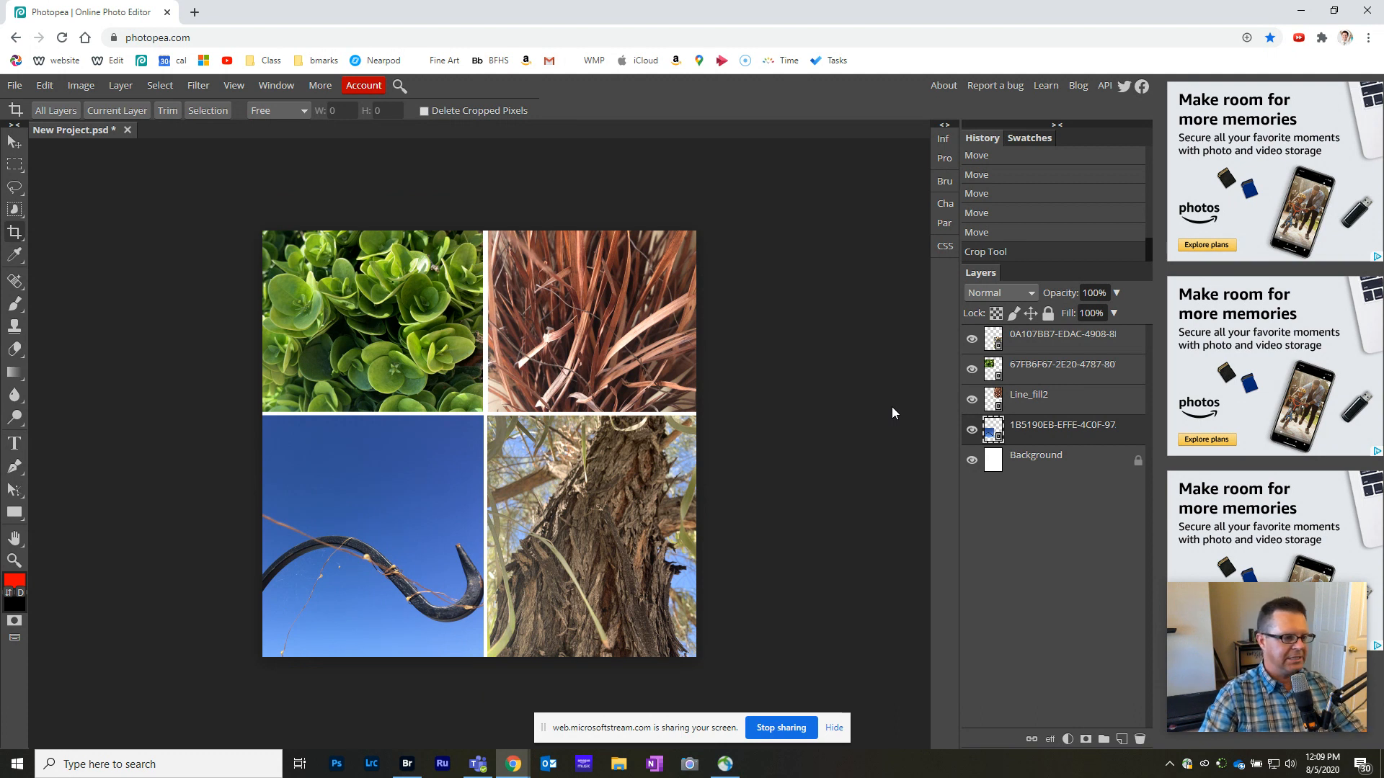
- Flatten the collage into a single layer and export it as a JPG at 70% quality
left_click(118, 86)
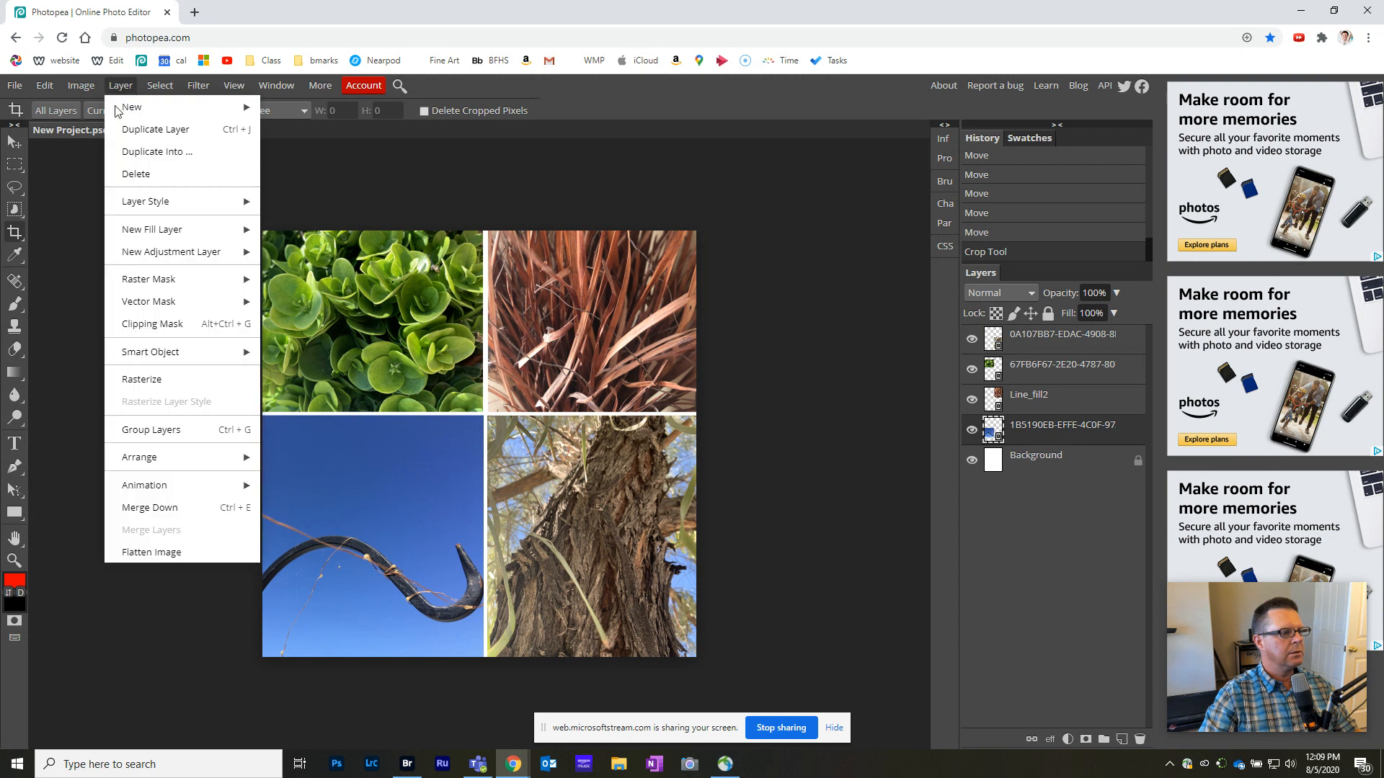
left_click(166, 556)
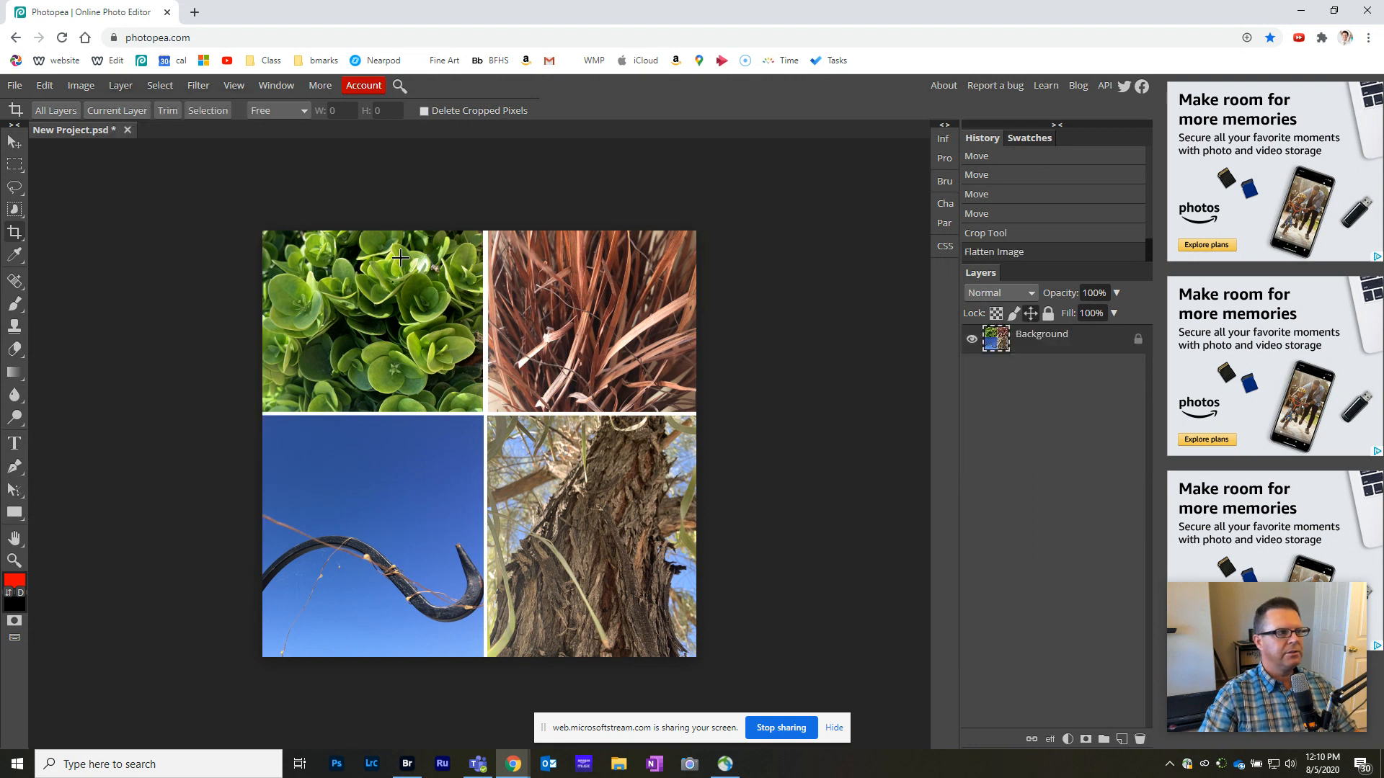
left_click(14, 85)
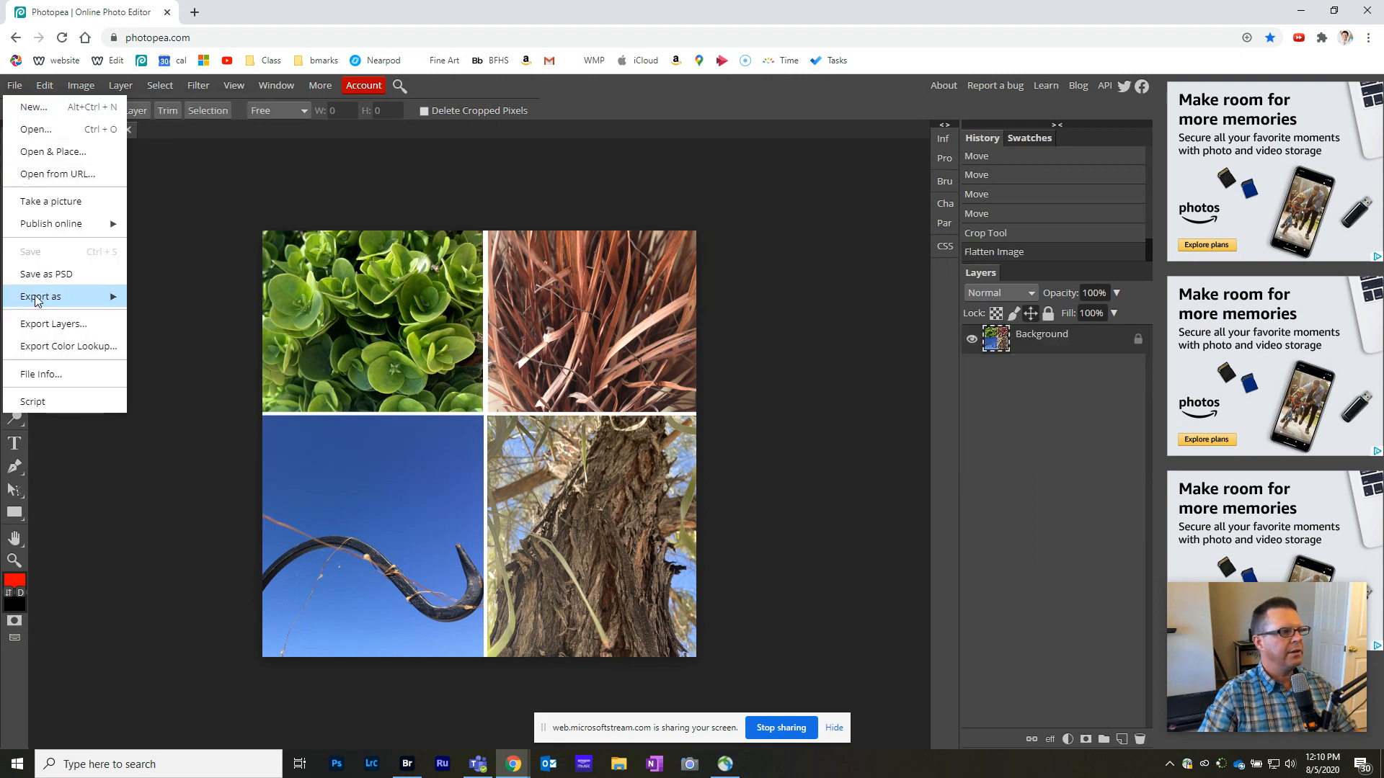
mouse_move(37, 299)
left_click(162, 321)
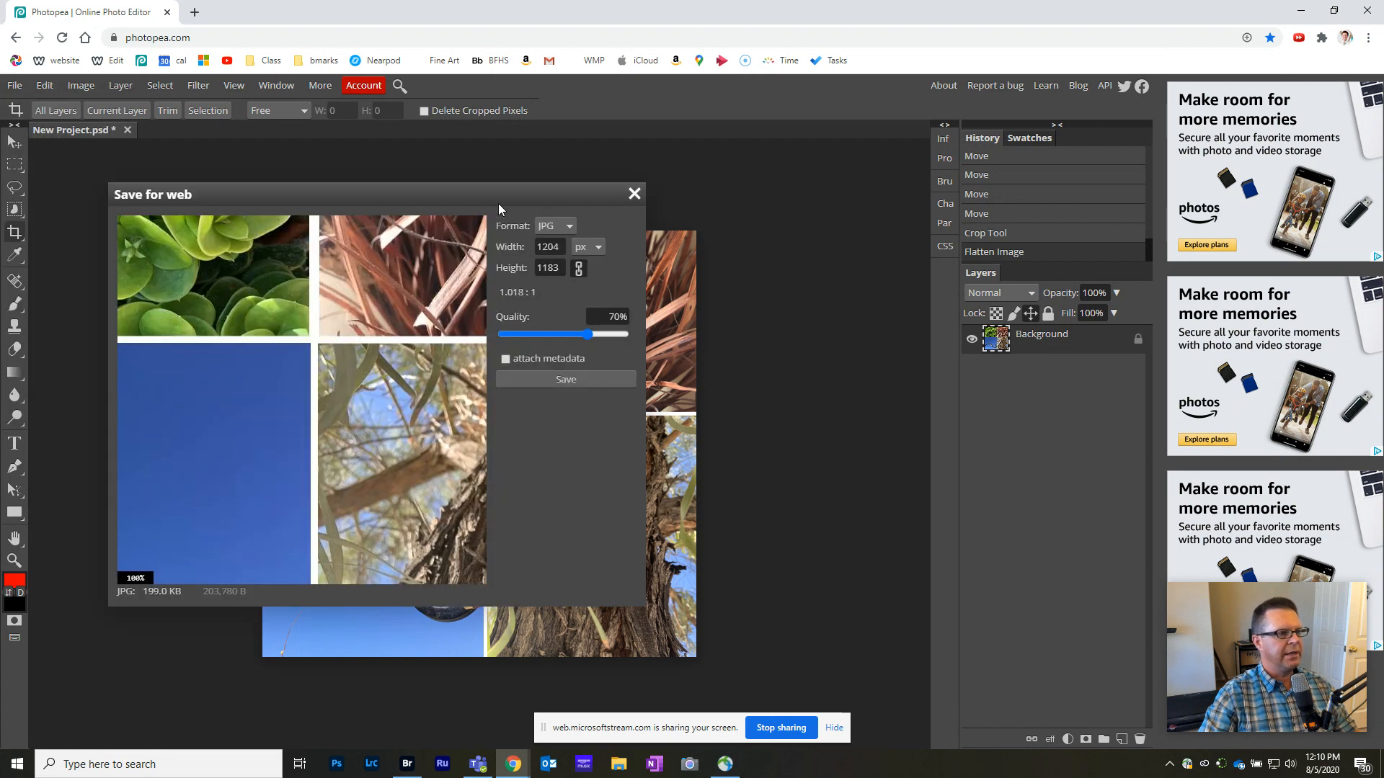
left_click(534, 379)
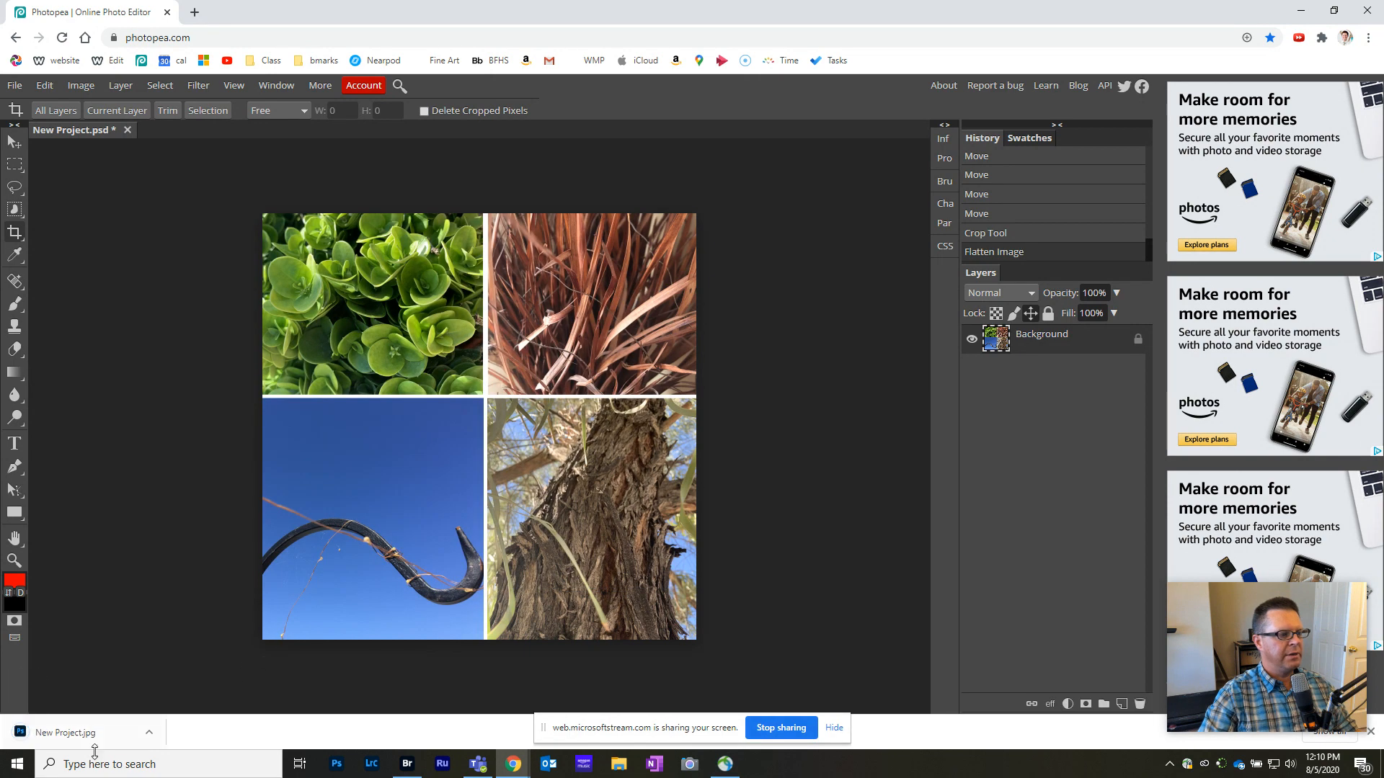